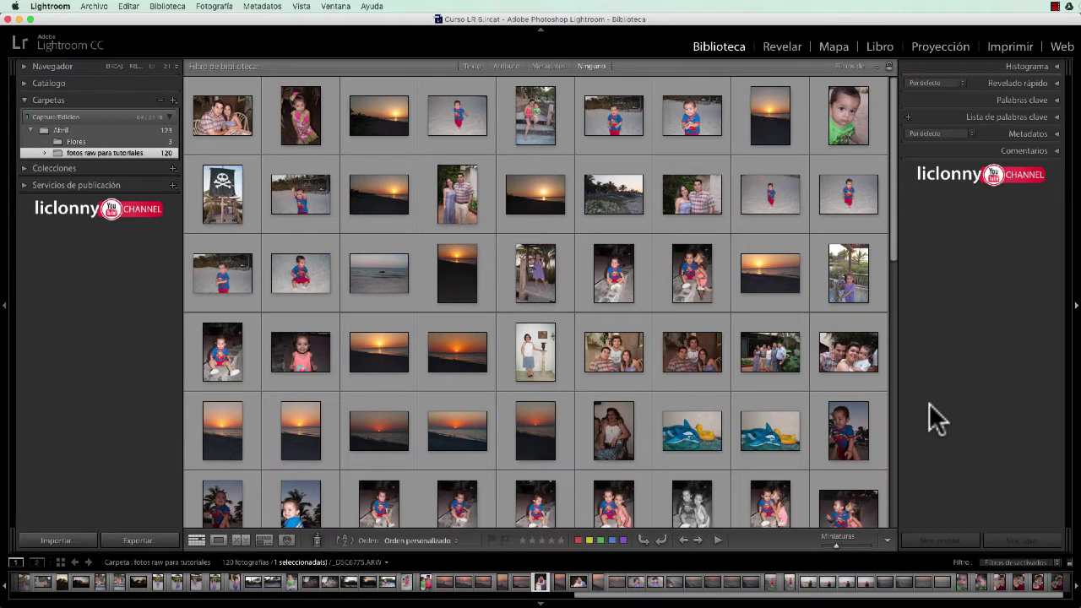
# - Glance at the Archivo menu, then open the Import window listing the iPhone's 606 photos
pyautogui.click(95, 6)
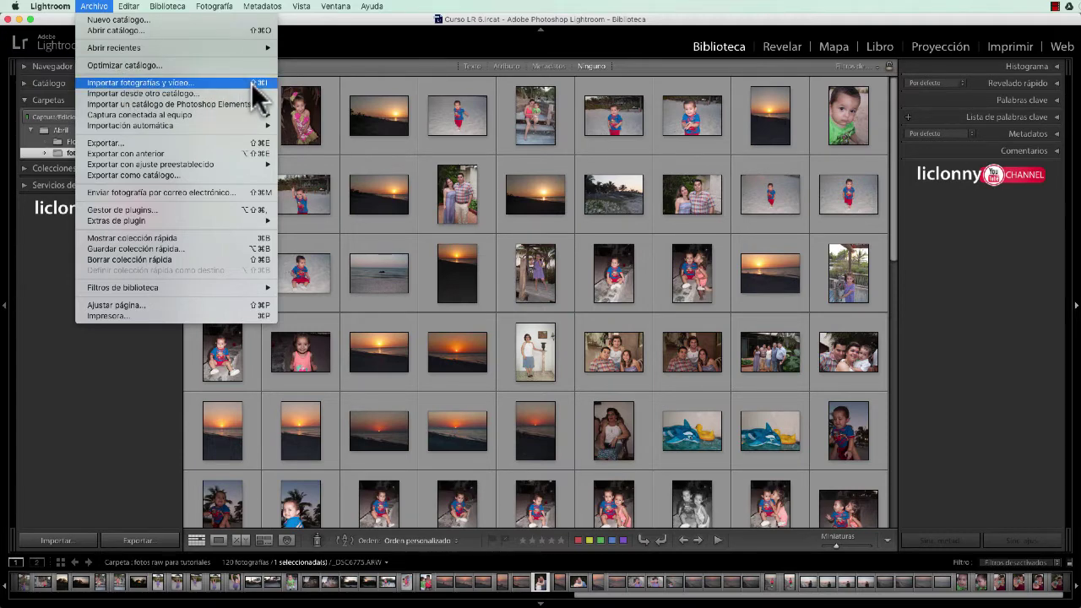
pyautogui.click(94, 7)
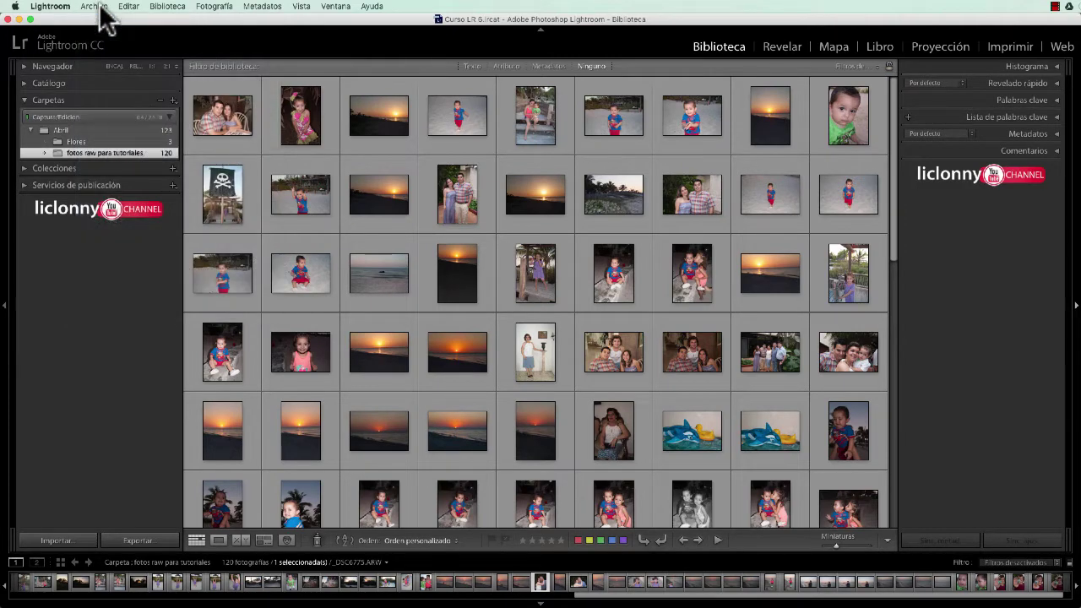
pyautogui.click(63, 539)
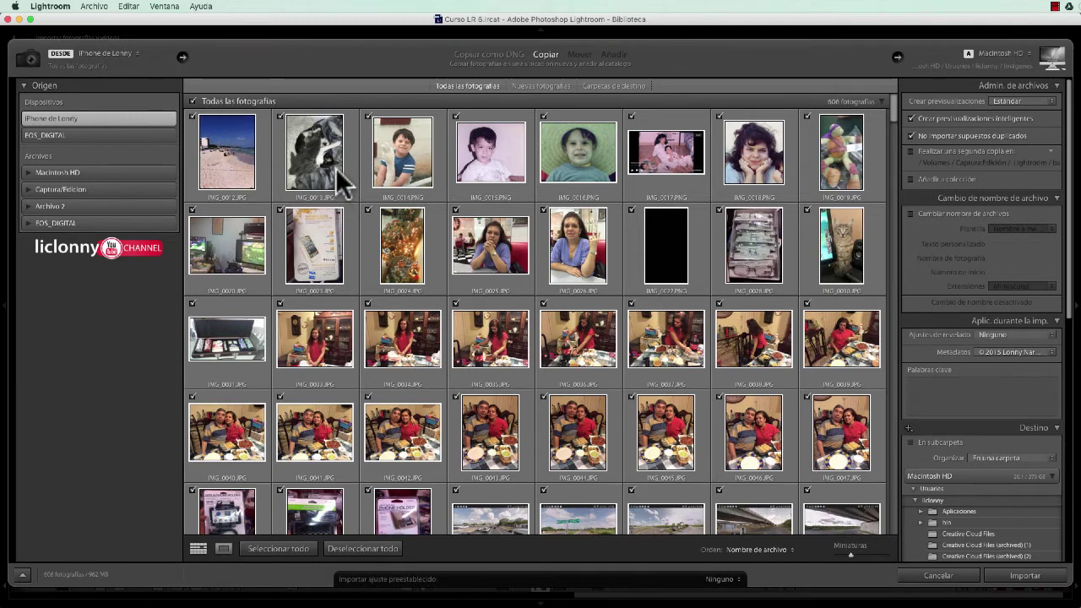
# - Switch the import source to the EOS_DIGITAL card and scroll through its 517 CR2 thumbnails
pyautogui.click(137, 50)
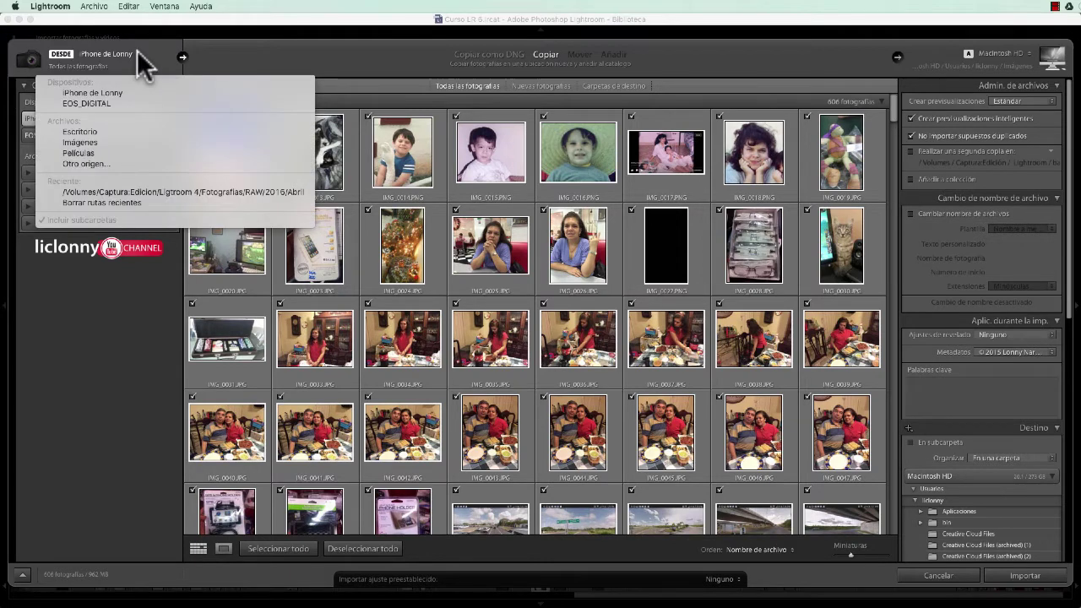
pyautogui.click(143, 102)
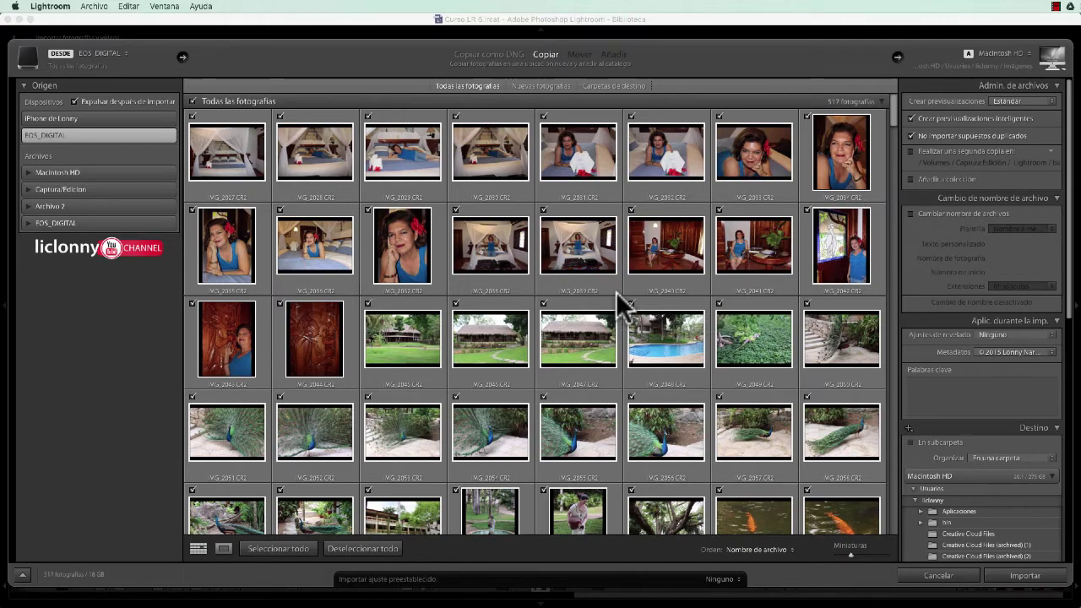
pyautogui.scroll(-2, 615, 291)
pyautogui.scroll(-3, 616, 291)
pyautogui.scroll(-3, 615, 291)
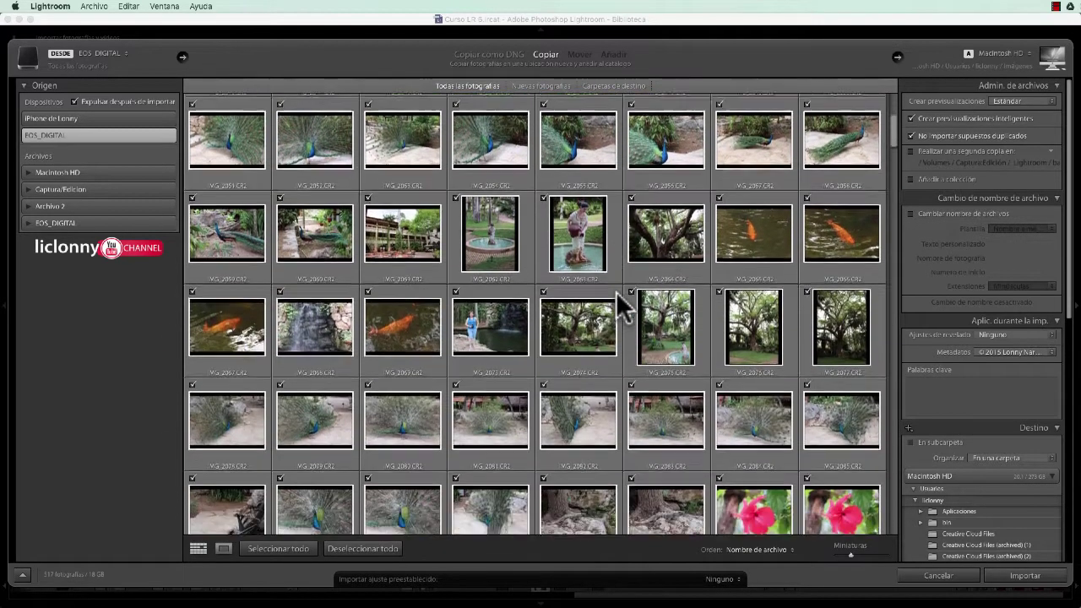
pyautogui.scroll(-3, 616, 291)
pyautogui.scroll(-3, 616, 291)
pyautogui.scroll(-3, 615, 291)
pyautogui.scroll(-2, 616, 292)
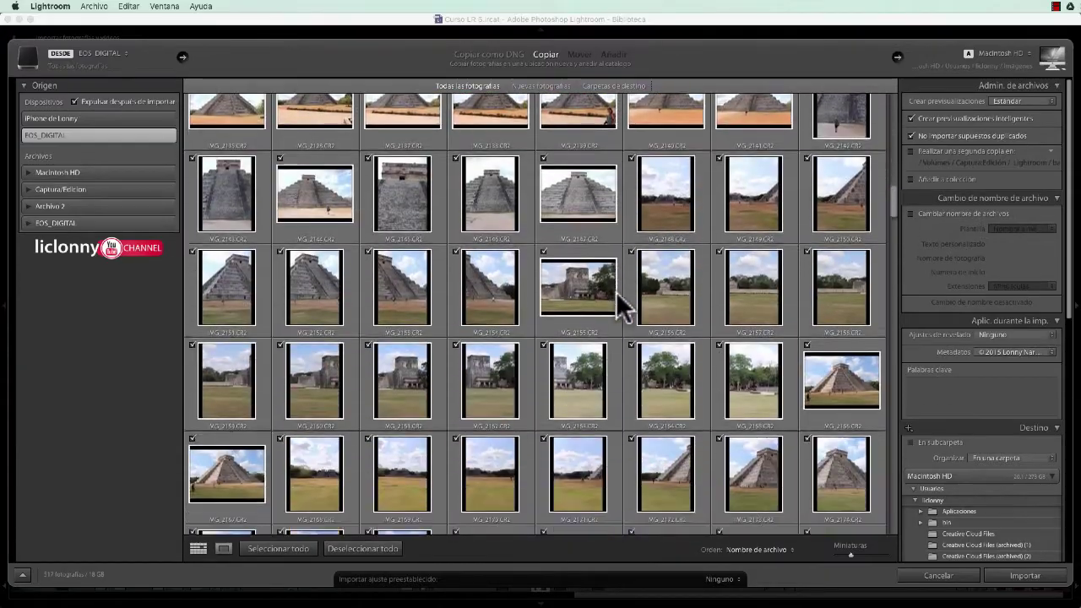
pyautogui.scroll(3, 617, 296)
pyautogui.scroll(4, 617, 296)
pyautogui.scroll(2, 616, 296)
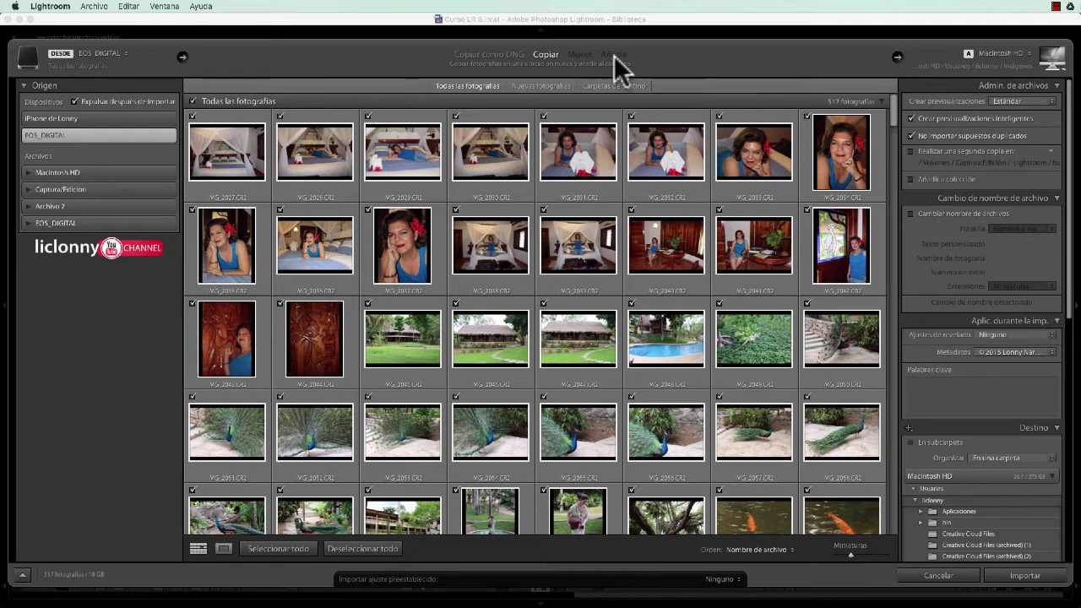
# - Toggle Copiar como DNG back to Copiar and deselect all 517 card photos
pyautogui.click(501, 52)
pyautogui.click(537, 53)
pyautogui.click(355, 547)
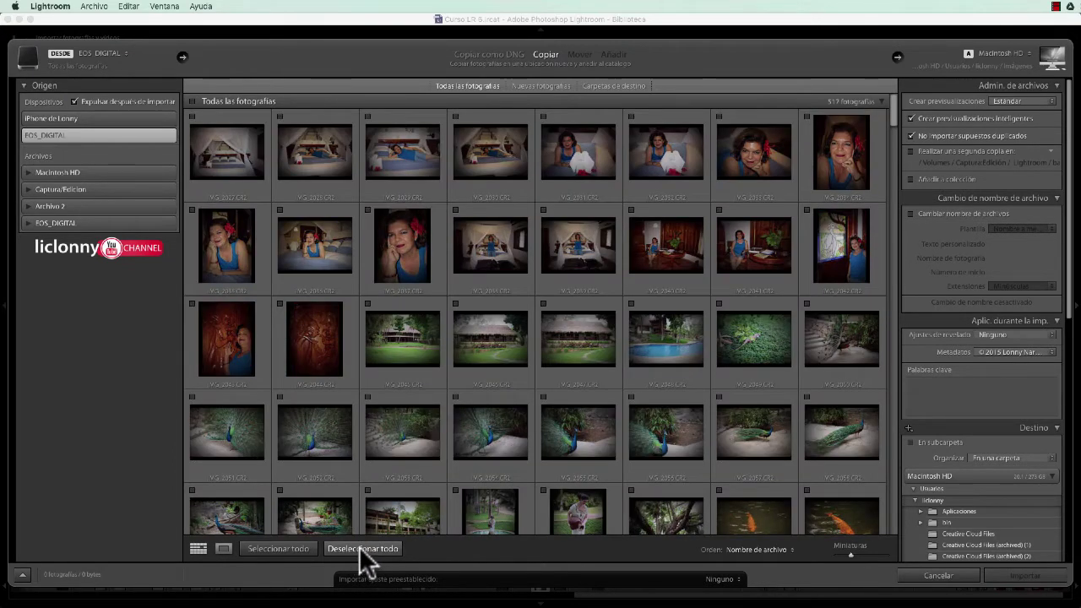
pyautogui.scroll(-1, 692, 202)
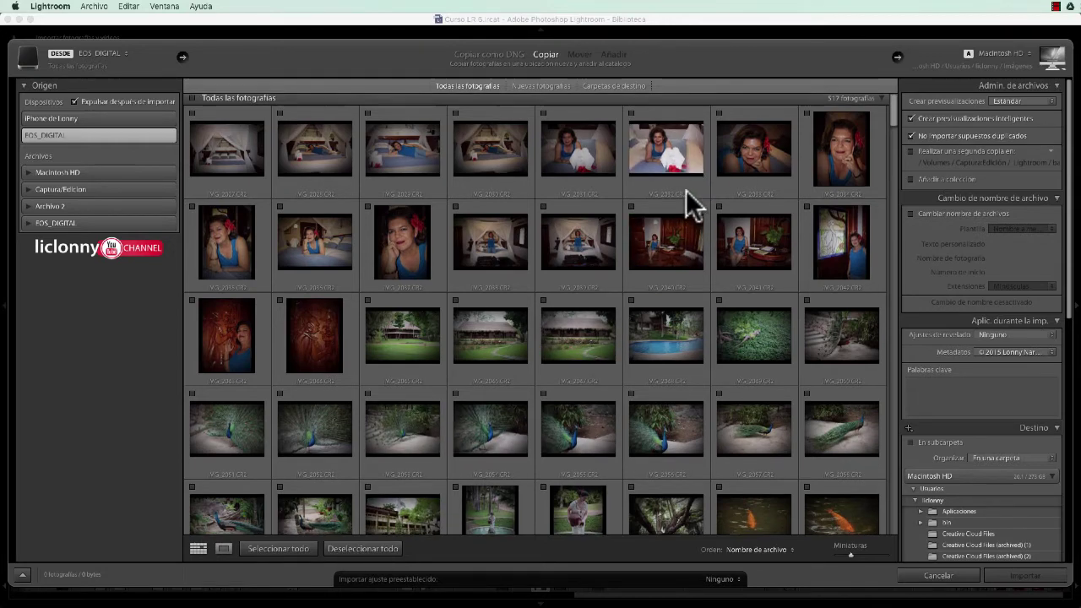
pyautogui.scroll(-2, 694, 211)
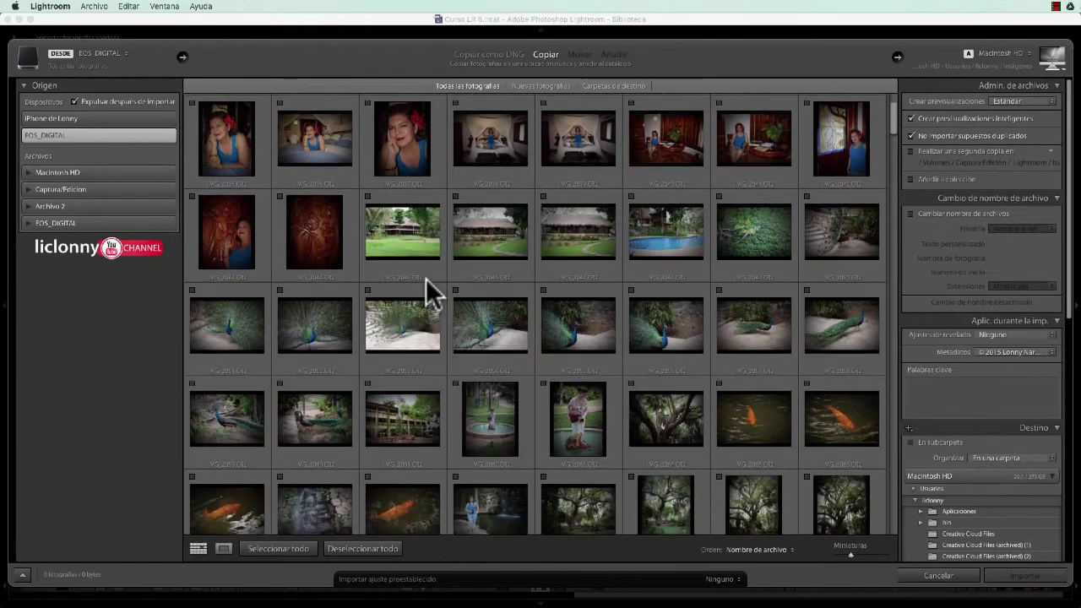
# - Select the peacock photo and toggle its import checkbox, leaving it unchecked
pyautogui.click(305, 308)
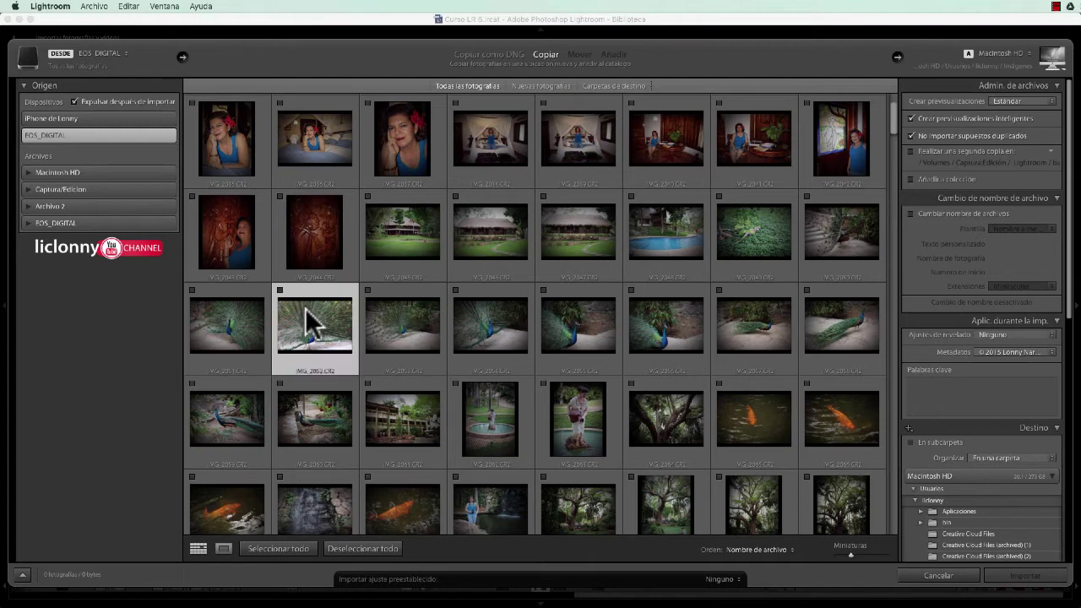
pyautogui.click(280, 290)
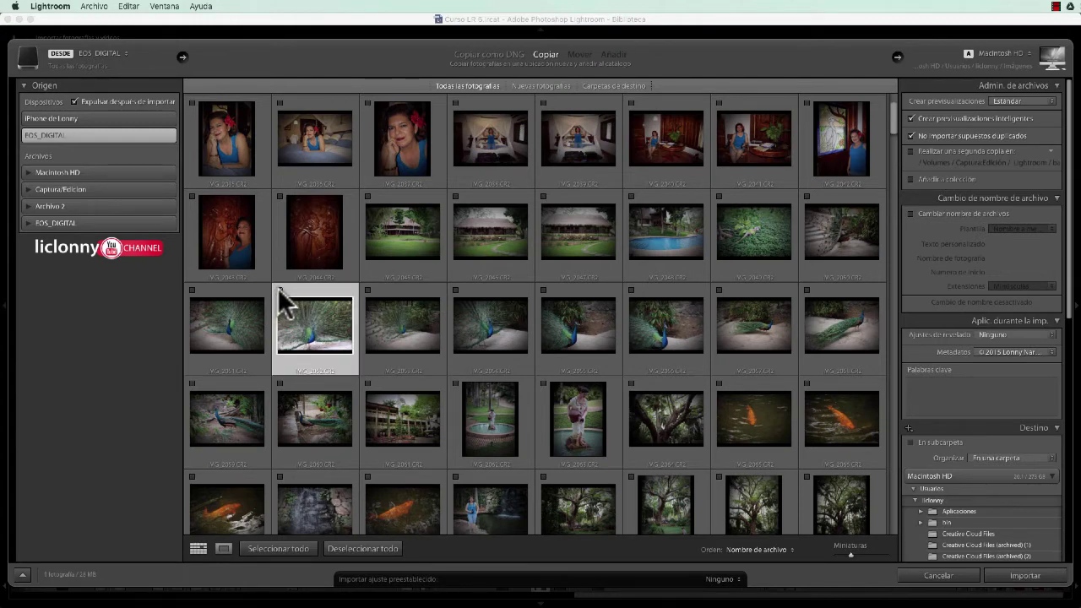
pyautogui.click(280, 290)
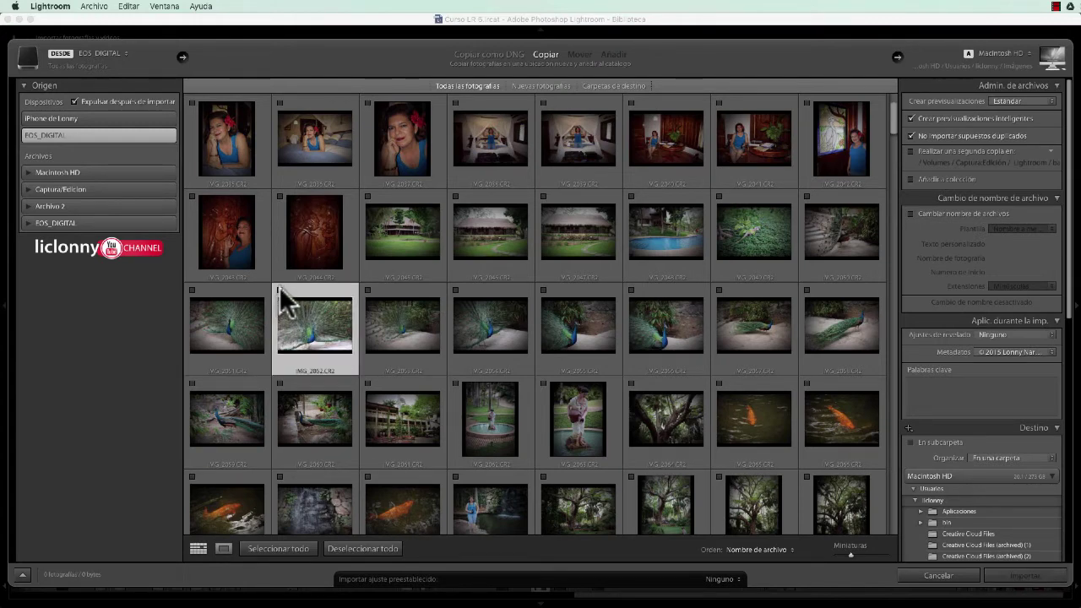
pyautogui.moveTo(314, 326)
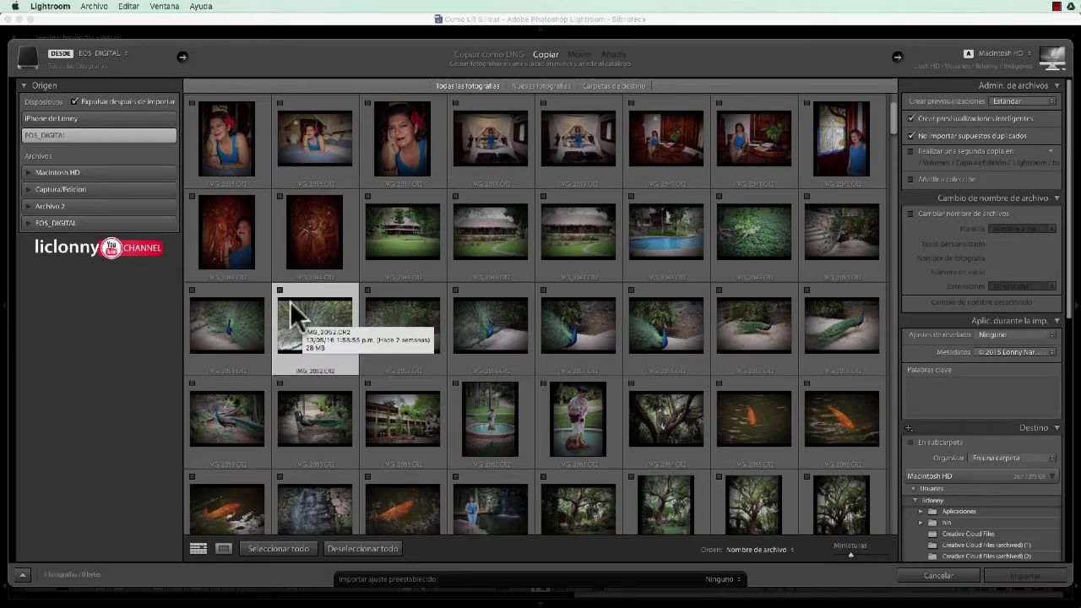
pyautogui.click(280, 290)
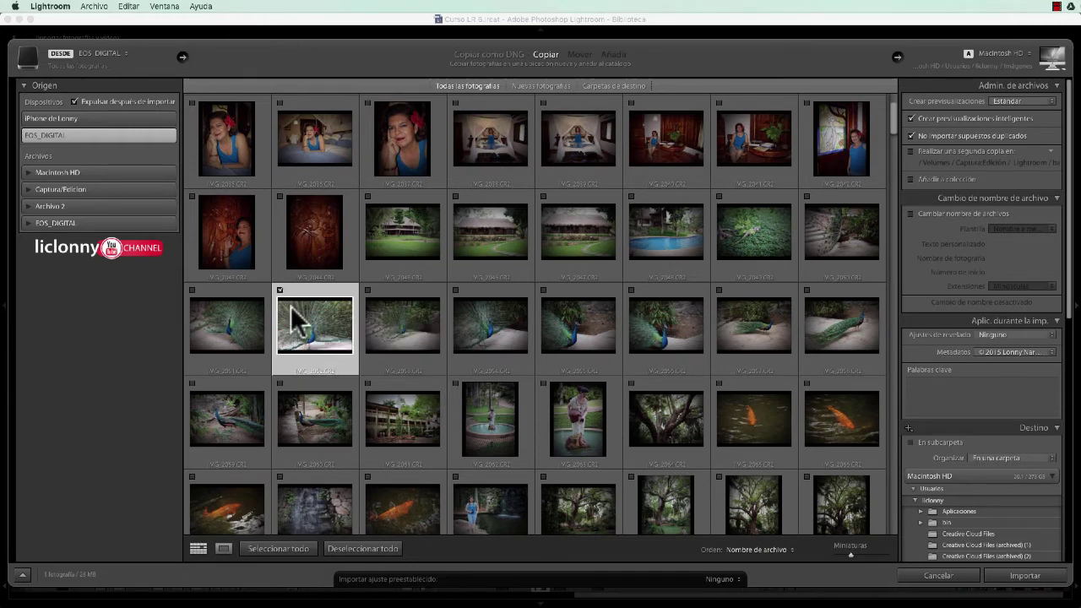
pyautogui.click(280, 291)
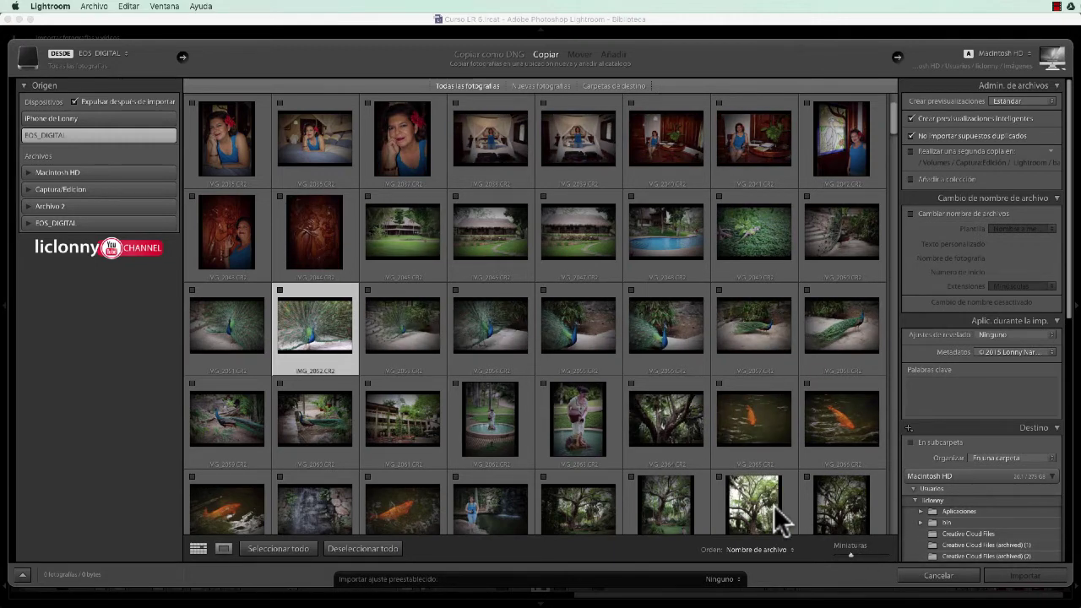
# - Enlarge the grid thumbnails and open the peacock photo in loupe view at 1:1
pyautogui.moveTo(851, 551); pyautogui.dragTo(855, 551)
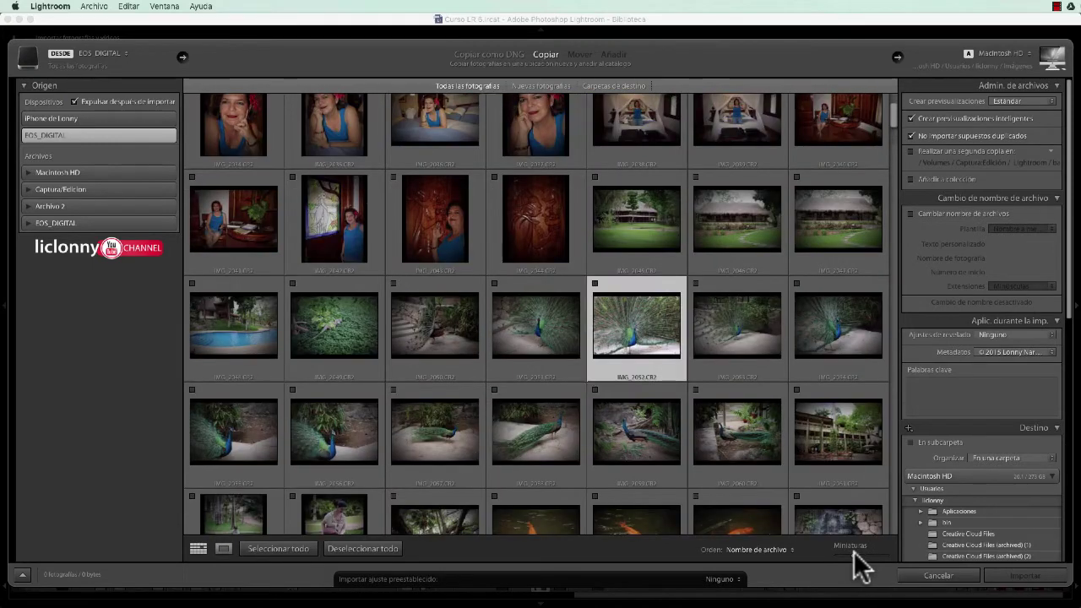
pyautogui.doubleClick(635, 319)
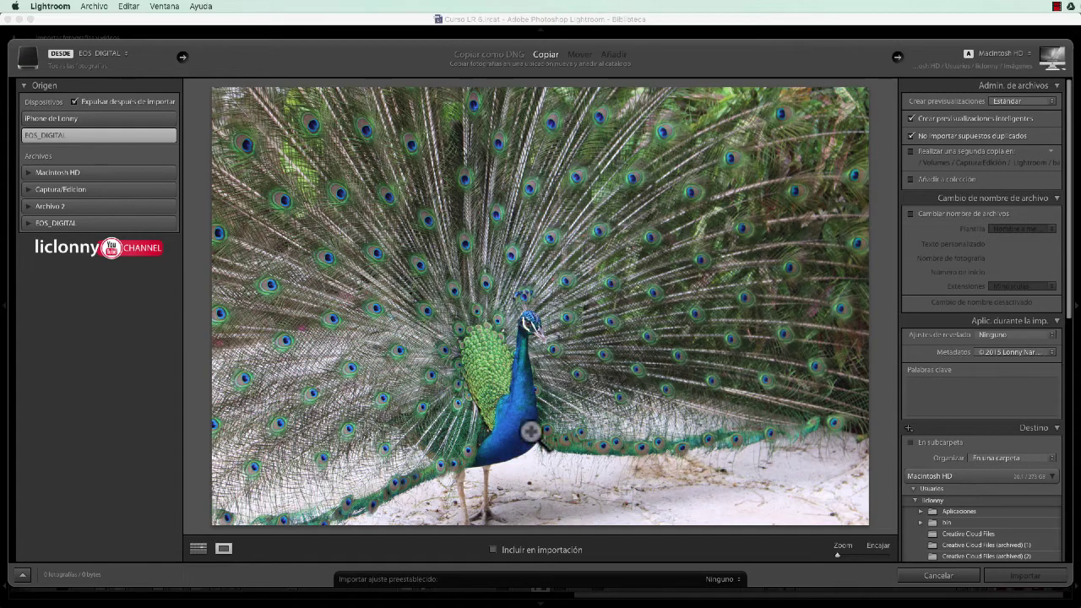
pyautogui.click(499, 310)
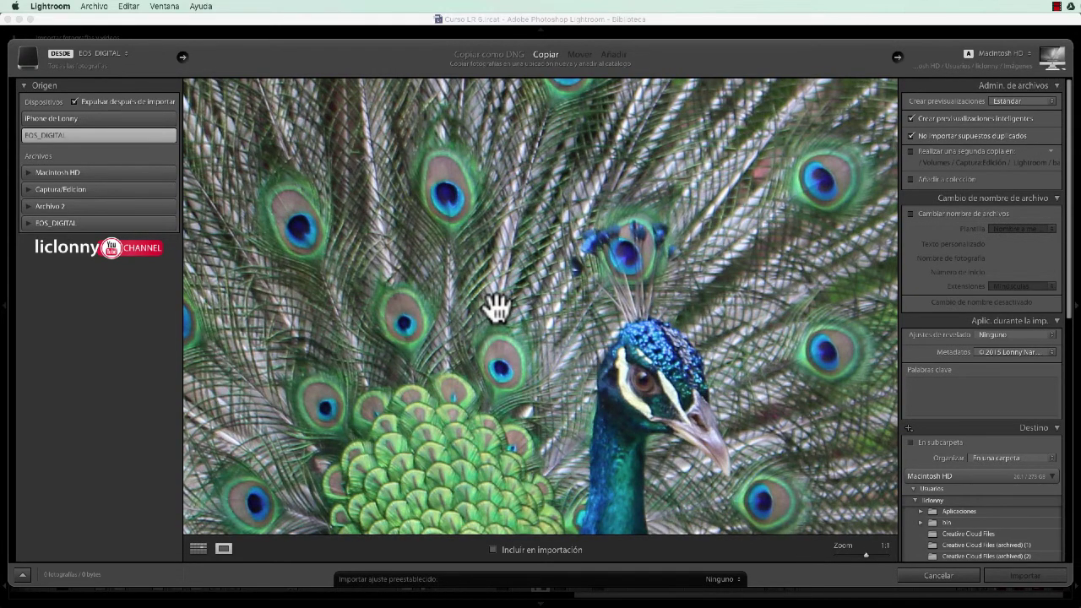
pyautogui.click(497, 309)
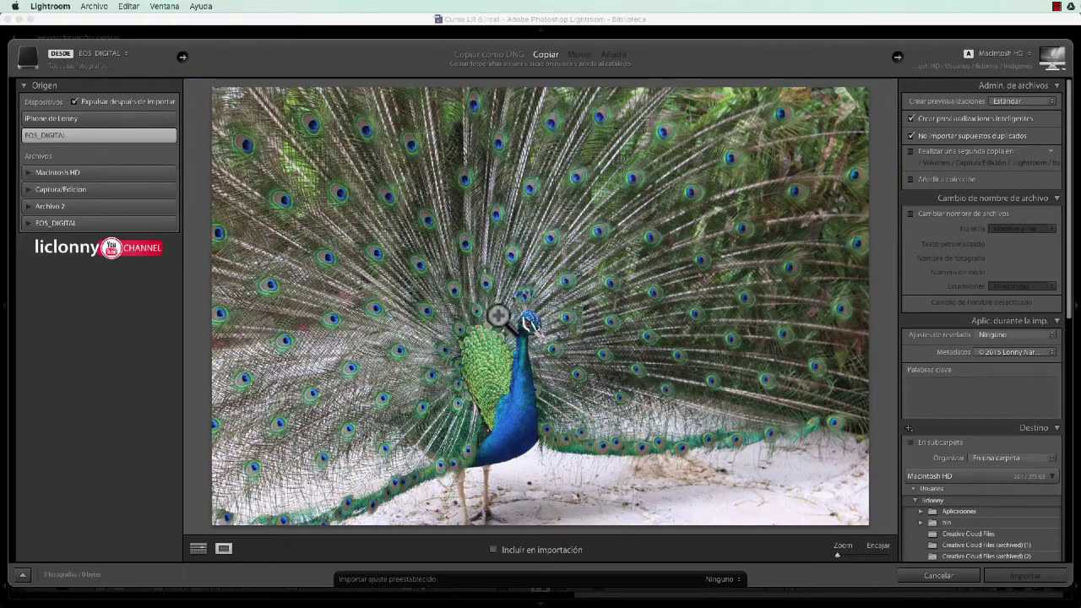
pyautogui.click(498, 315)
pyautogui.click(496, 314)
pyautogui.click(498, 315)
# - Pan to the peacock's head, return to fit, and include it in the import (1 photo, 23 MB)
pyautogui.moveTo(496, 314)
pyautogui.mouseDown()
pyautogui.moveTo(627, 294)
pyautogui.moveTo(565, 126)
pyautogui.mouseUp()
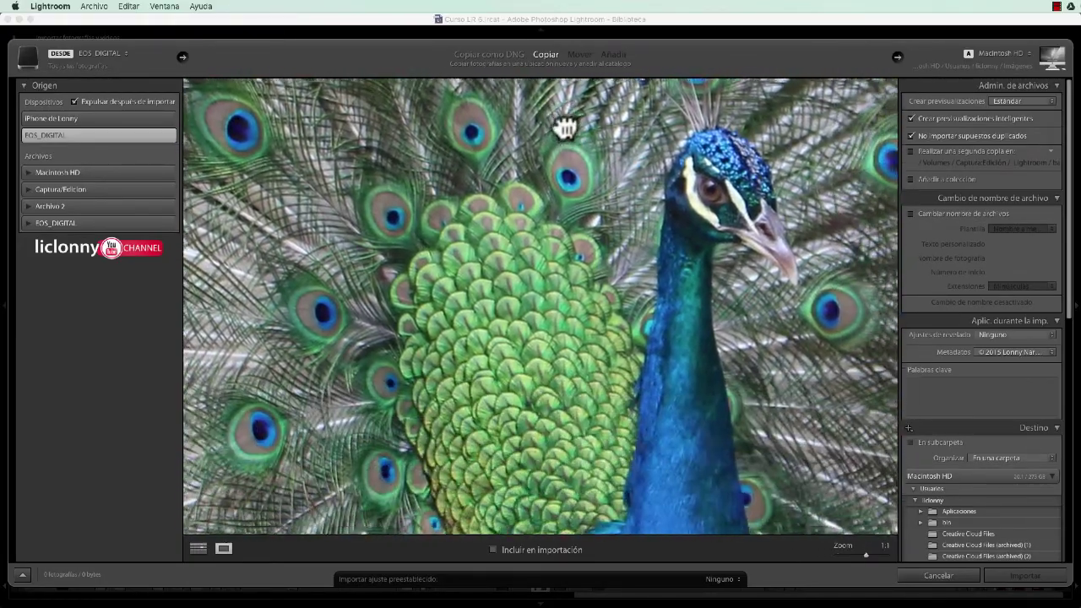
pyautogui.moveTo(747, 207)
pyautogui.mouseDown()
pyautogui.moveTo(526, 207)
pyautogui.moveTo(487, 273)
pyautogui.moveTo(751, 212)
pyautogui.moveTo(580, 285)
pyautogui.moveTo(583, 223)
pyautogui.moveTo(562, 367)
pyautogui.mouseUp()
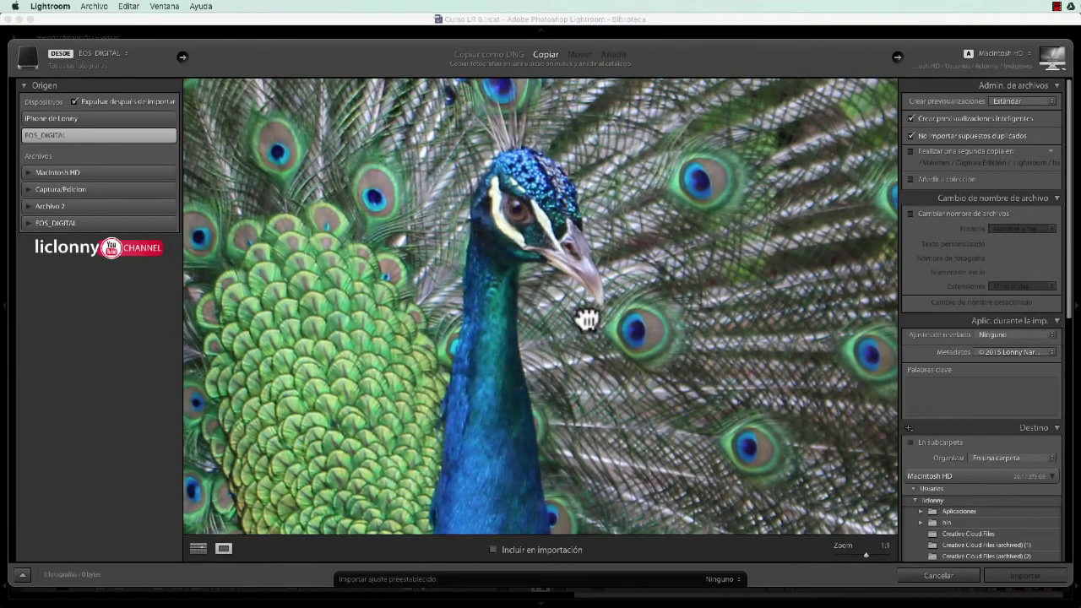
pyautogui.moveTo(583, 321); pyautogui.dragTo(582, 357)
pyautogui.moveTo(444, 265); pyautogui.dragTo(585, 285)
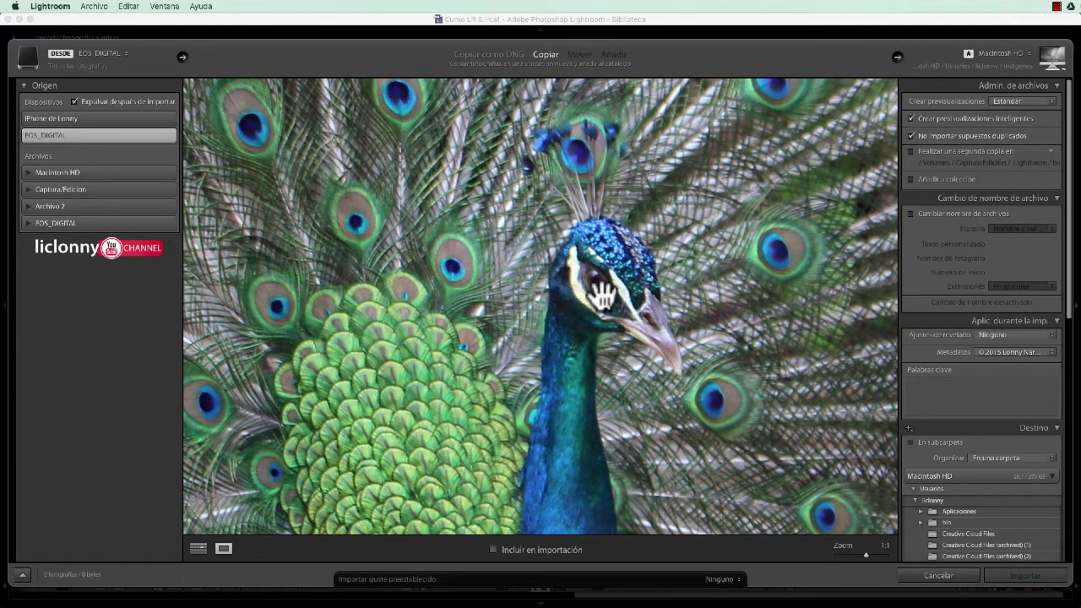
pyautogui.click(603, 296)
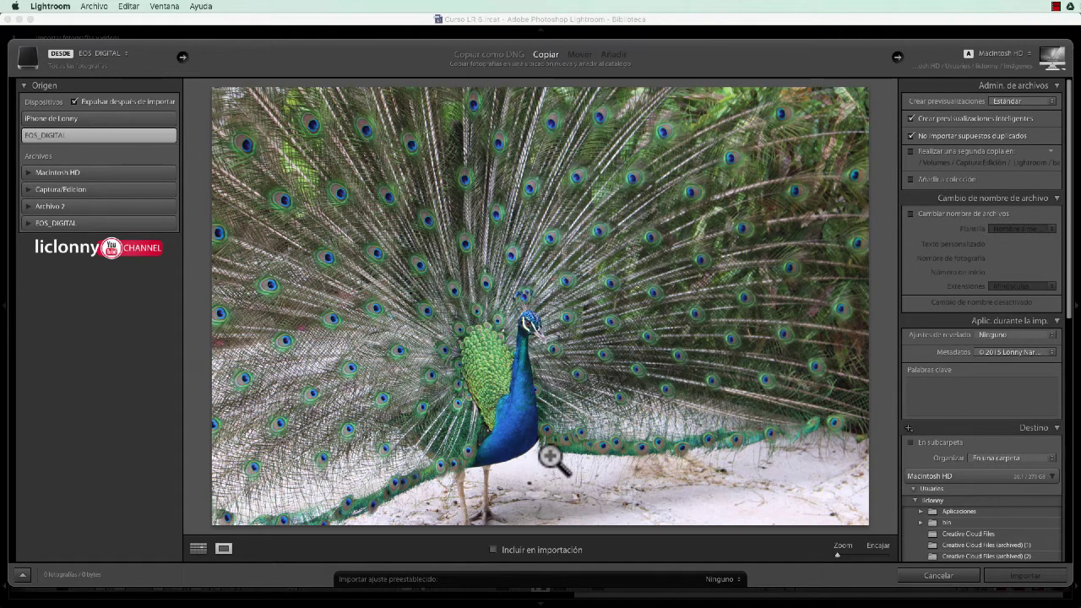
pyautogui.click(494, 550)
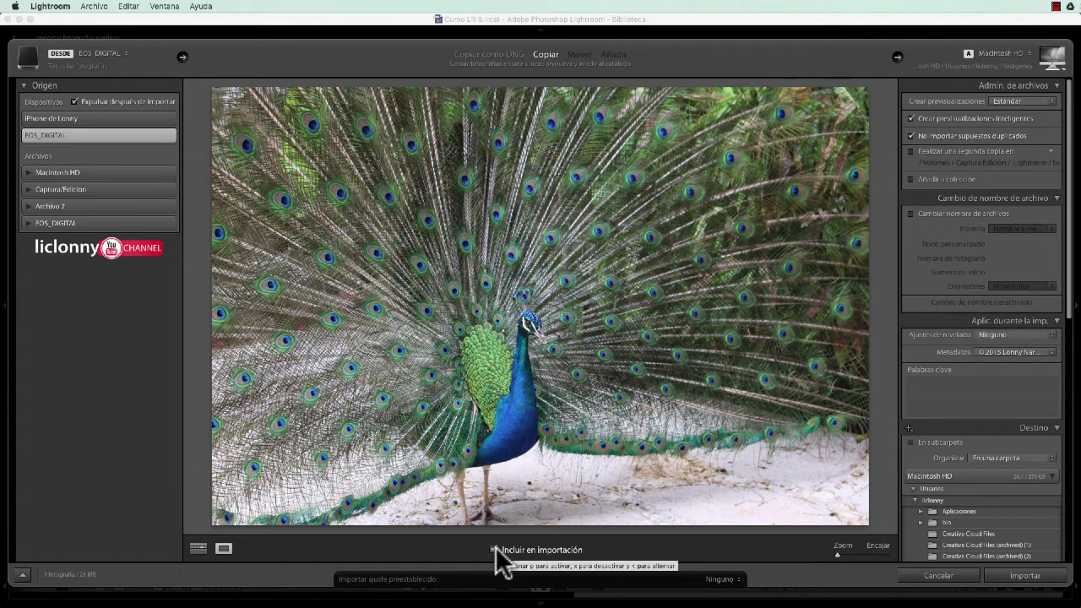
# - Switch between Grid and Loupe and toggle Incluir en importación, ending with the peacock excluded
pyautogui.click(197, 550)
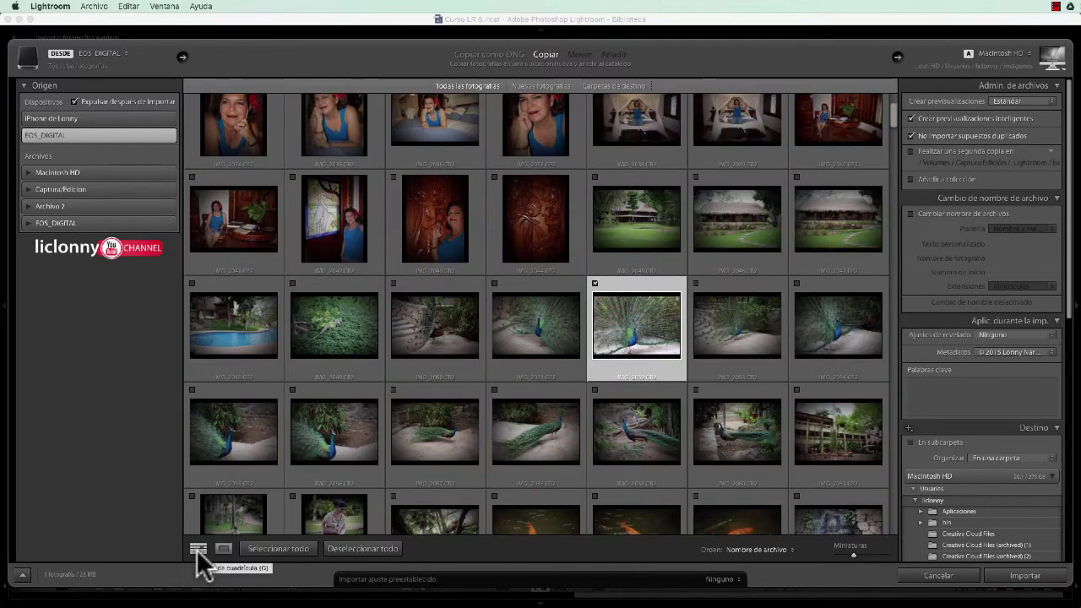
pyautogui.click(222, 549)
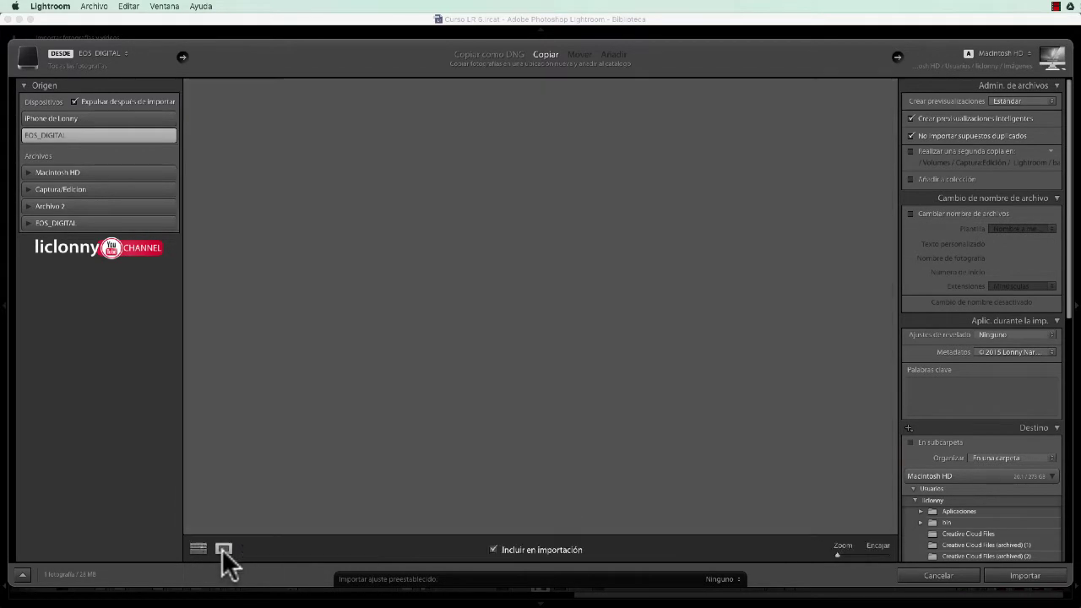
pyautogui.click(493, 550)
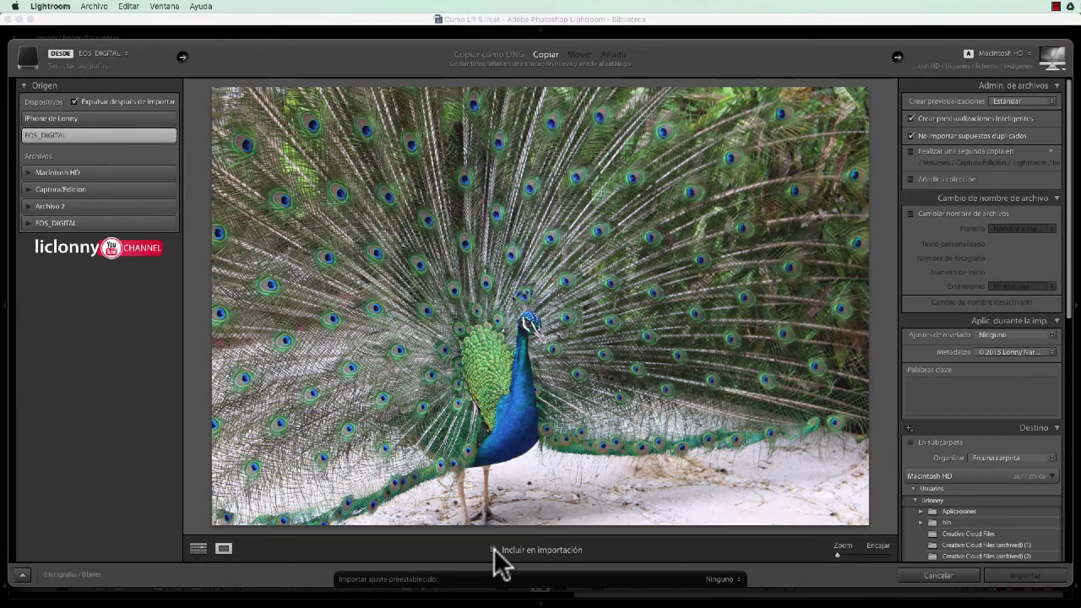
pyautogui.click(198, 549)
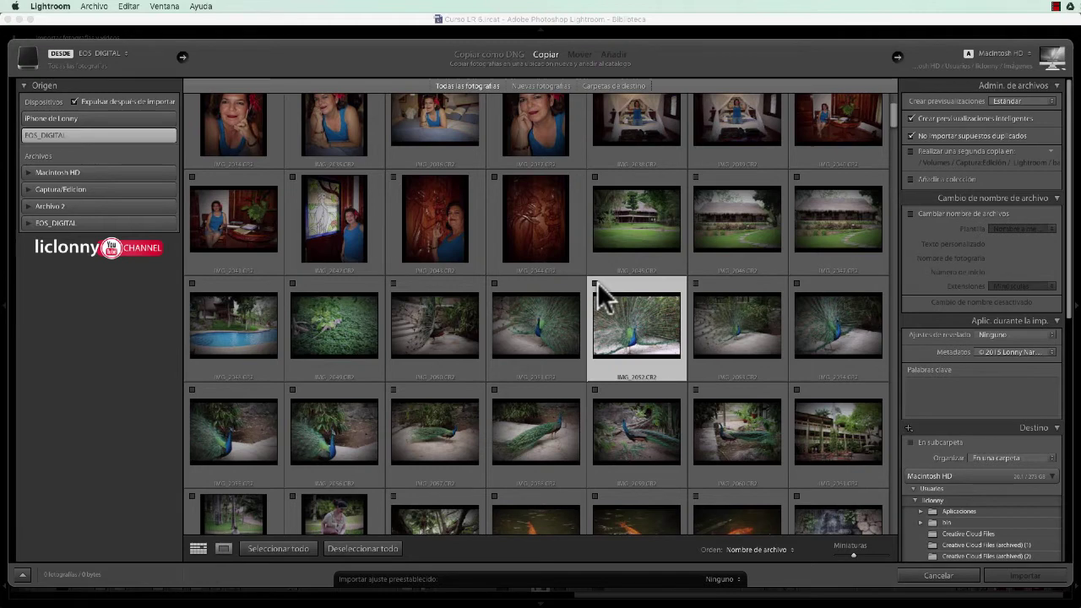
pyautogui.click(224, 549)
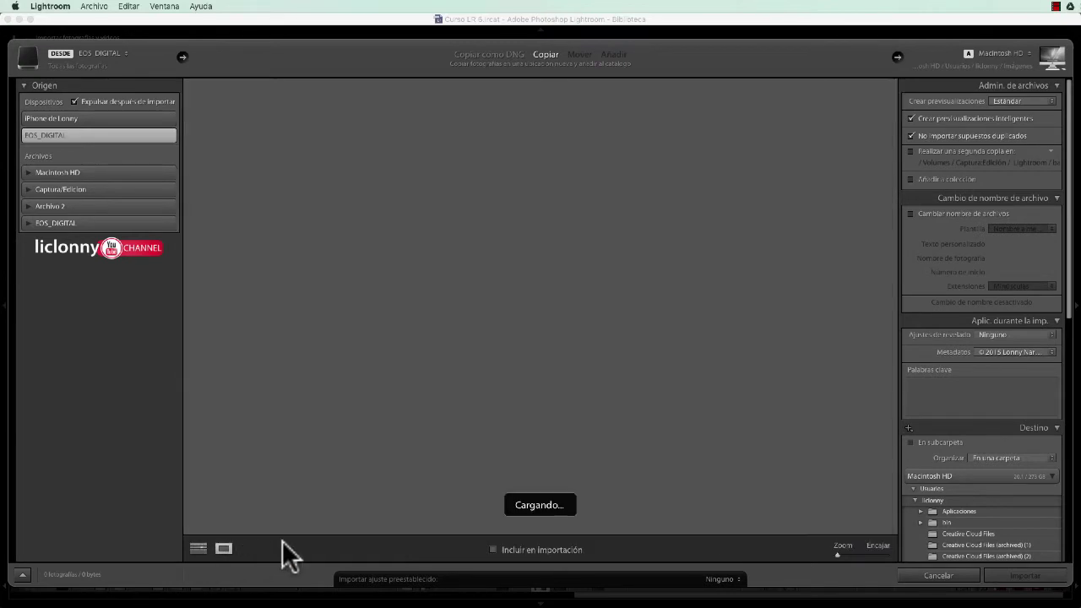
pyautogui.click(494, 550)
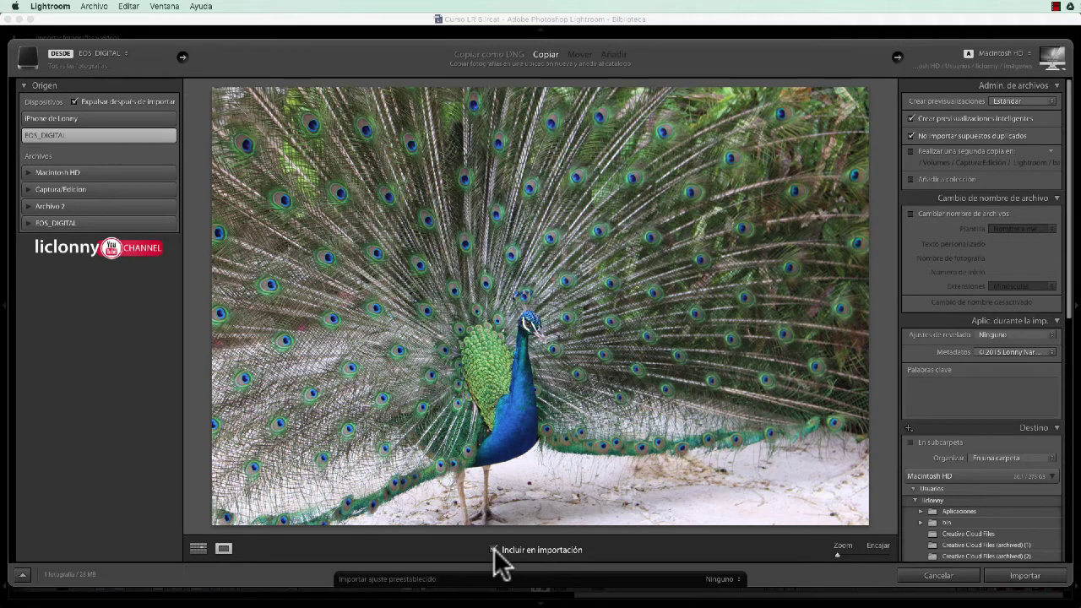
pyautogui.click(494, 549)
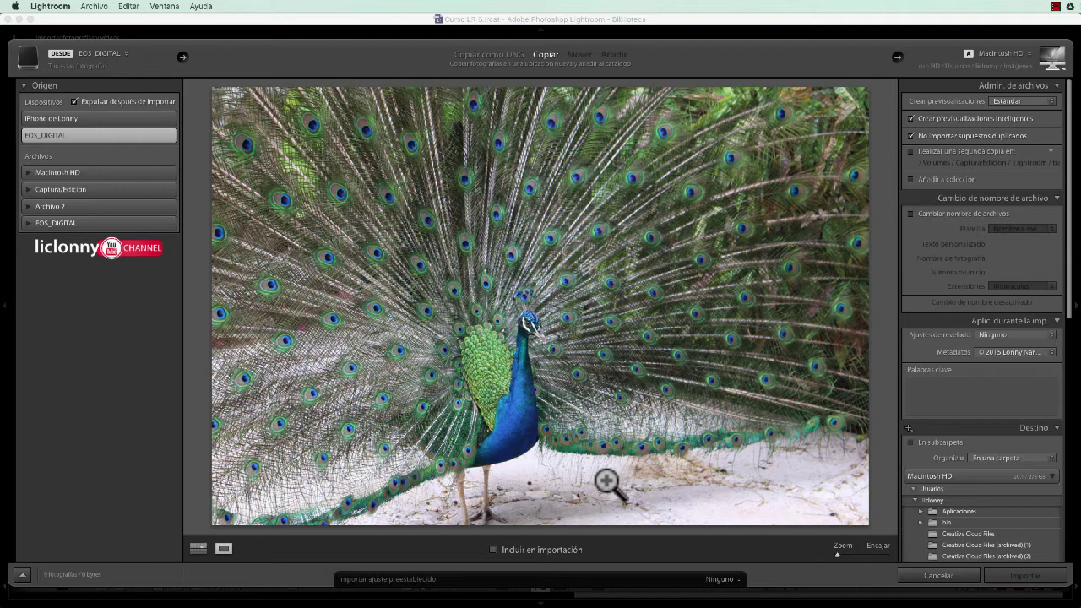
# - Browse the other peacock shots with the arrow keys and inspect one closely at 1:1
pyautogui.press('Right')
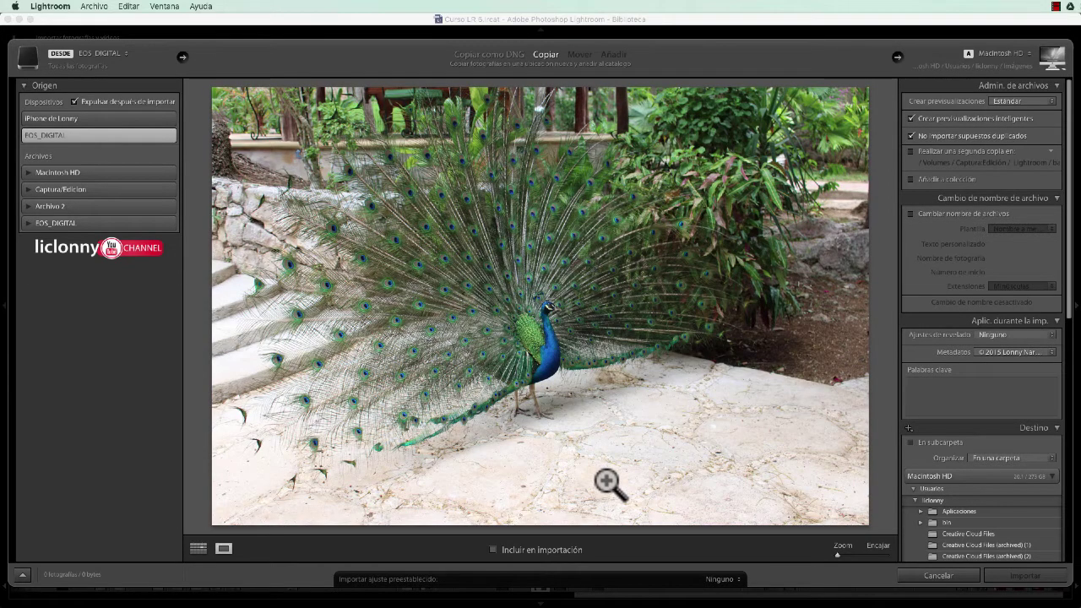
pyautogui.press('Right')
pyautogui.press('Right')
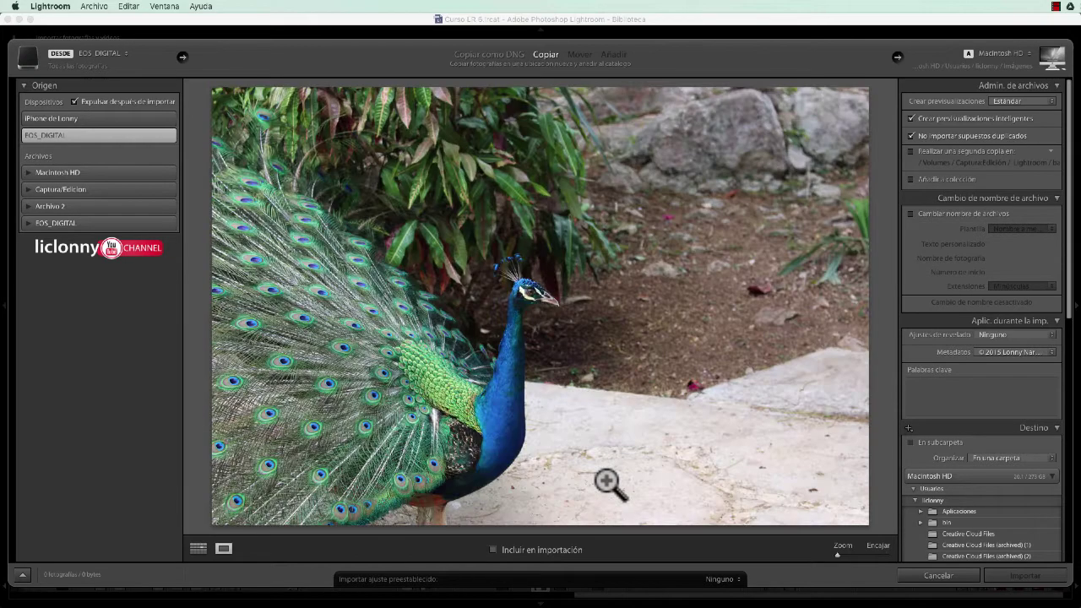
pyautogui.press('Right')
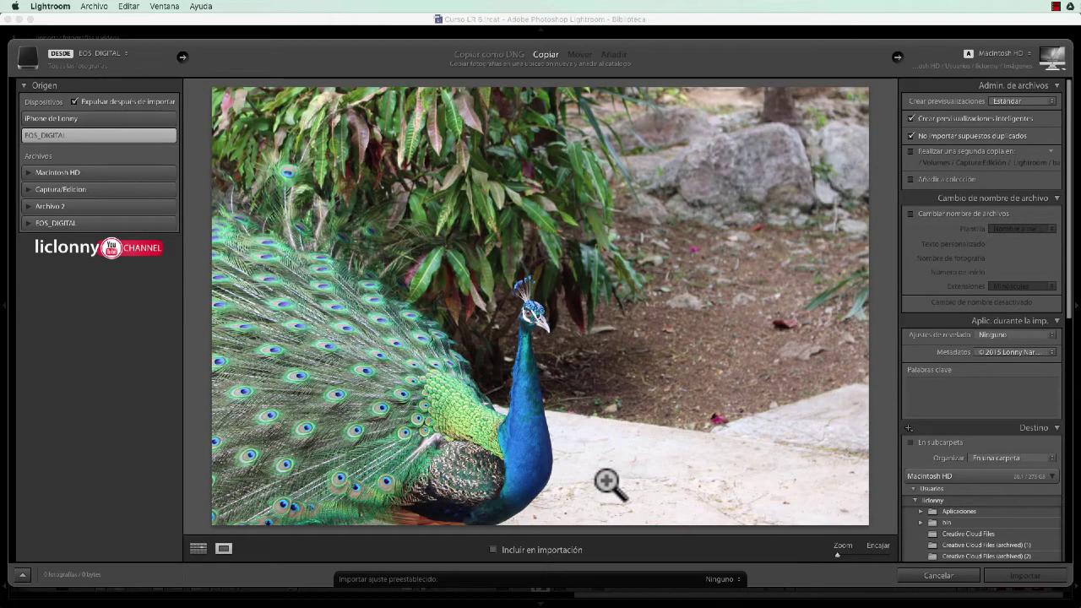
pyautogui.press('Right')
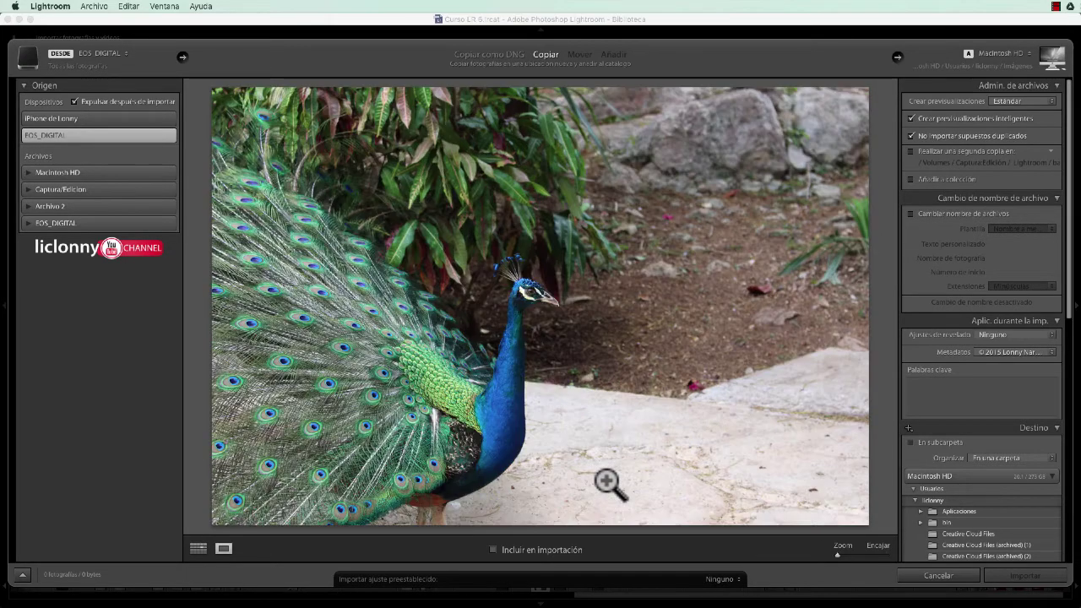
pyautogui.press('Right')
pyautogui.press('Right')
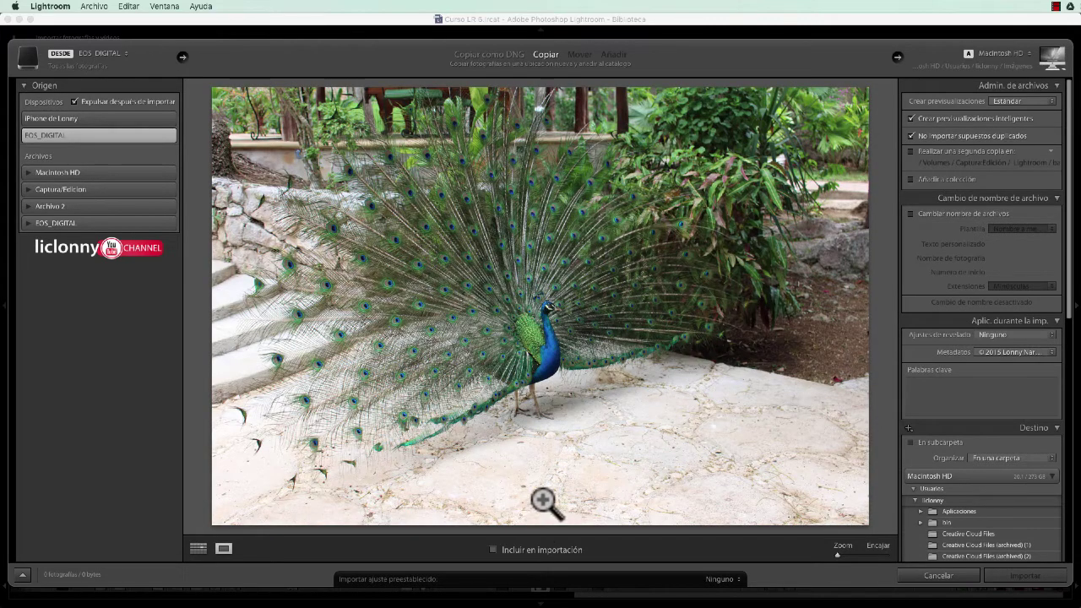
pyautogui.click(544, 311)
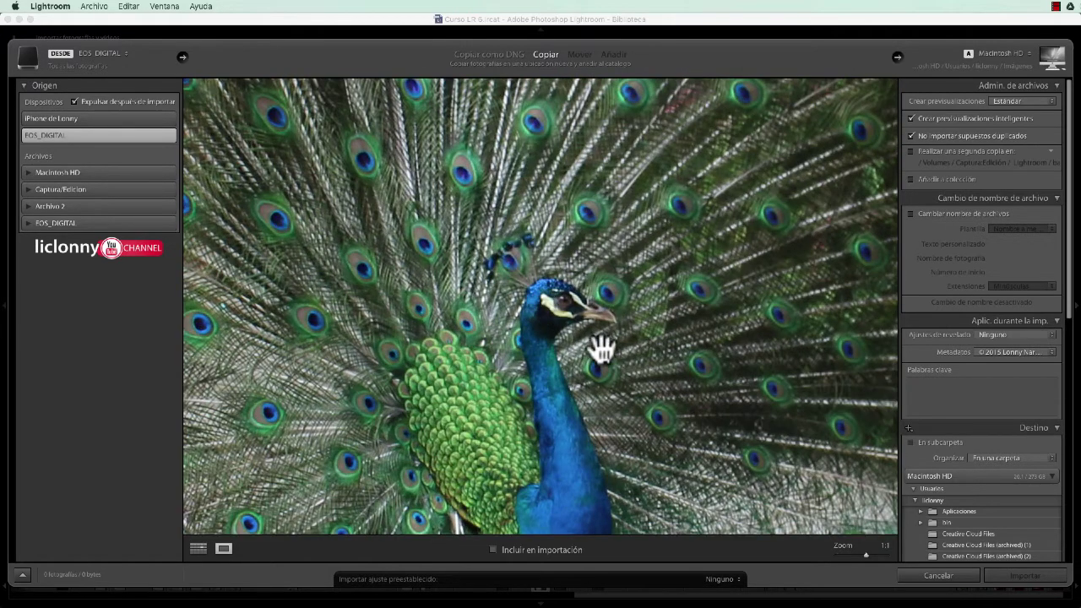
pyautogui.moveTo(597, 349); pyautogui.dragTo(499, 314)
pyautogui.moveTo(403, 405); pyautogui.dragTo(586, 289)
pyautogui.moveTo(572, 360); pyautogui.dragTo(451, 338)
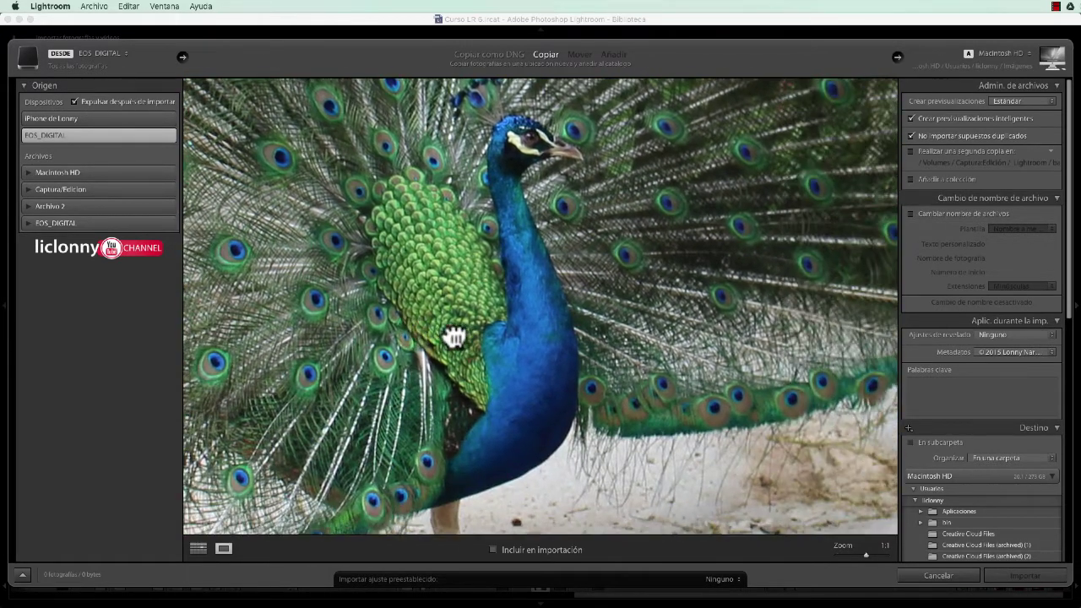
pyautogui.moveTo(594, 358); pyautogui.dragTo(589, 407)
pyautogui.click(639, 381)
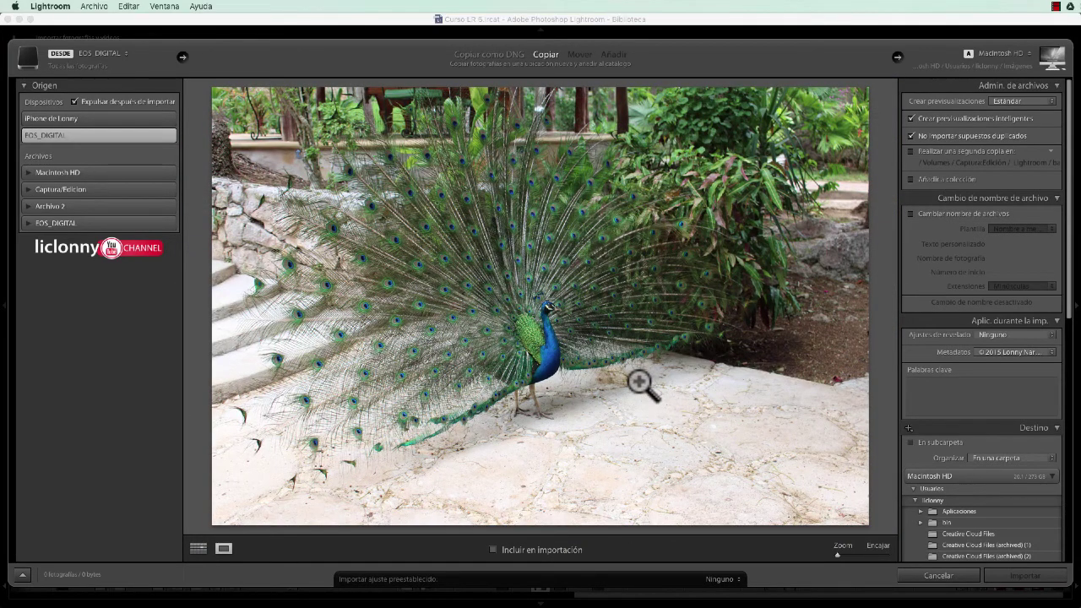
# - Move to the frontal fan-spread peacock, check its head at 1:1, and include it in the import
pyautogui.press('Right')
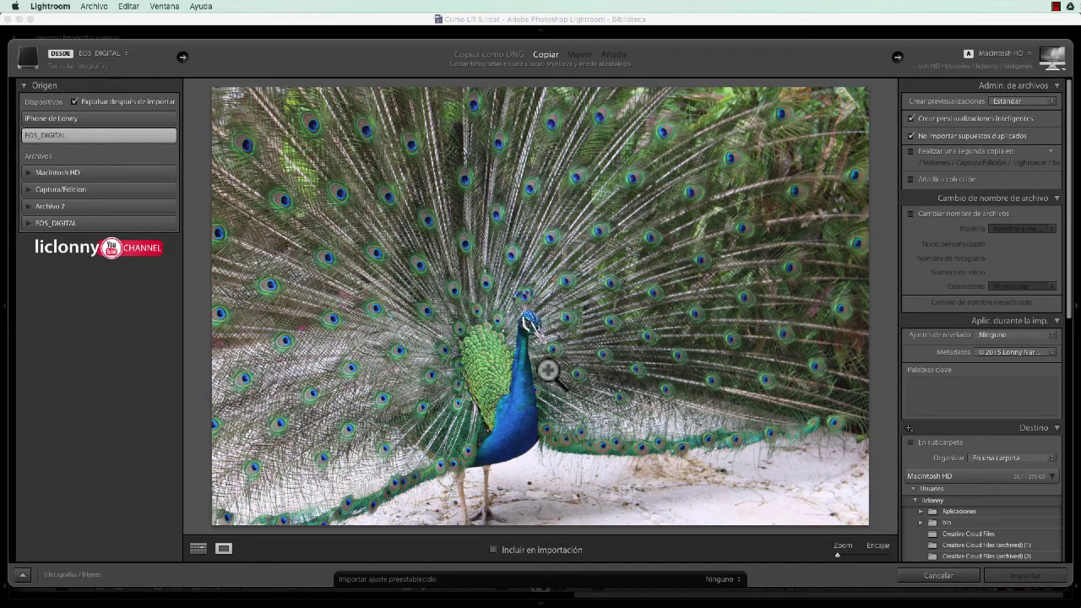
pyautogui.click(513, 359)
pyautogui.moveTo(511, 358)
pyautogui.mouseDown()
pyautogui.moveTo(540, 330)
pyautogui.moveTo(532, 369)
pyautogui.moveTo(558, 376)
pyautogui.mouseUp()
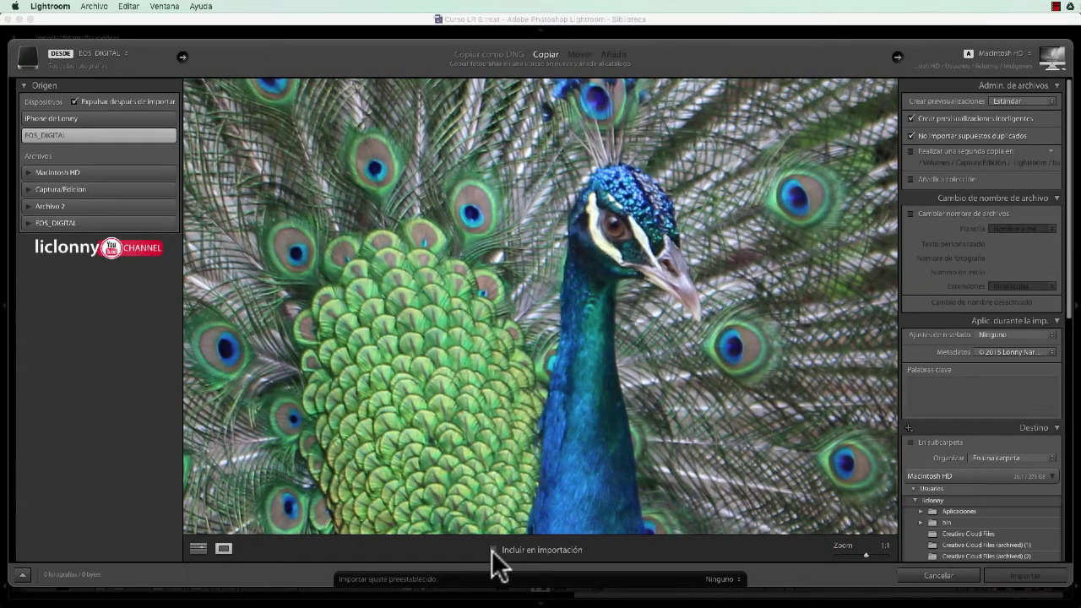
pyautogui.click(492, 550)
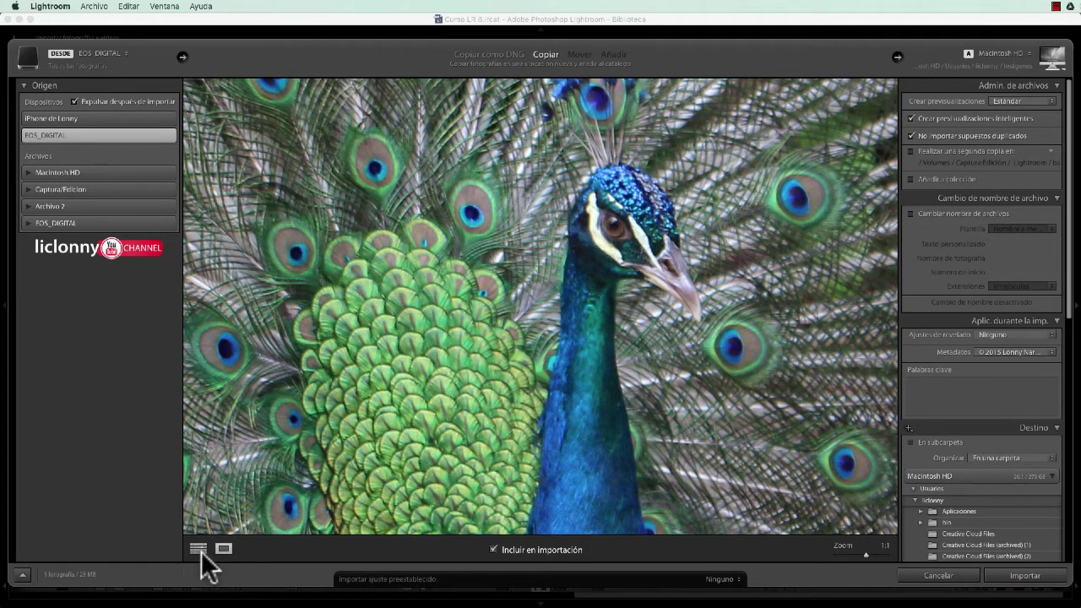
# - Return to grid view and collapse the right-hand import panels, ending with Admin. de archivos
pyautogui.click(199, 550)
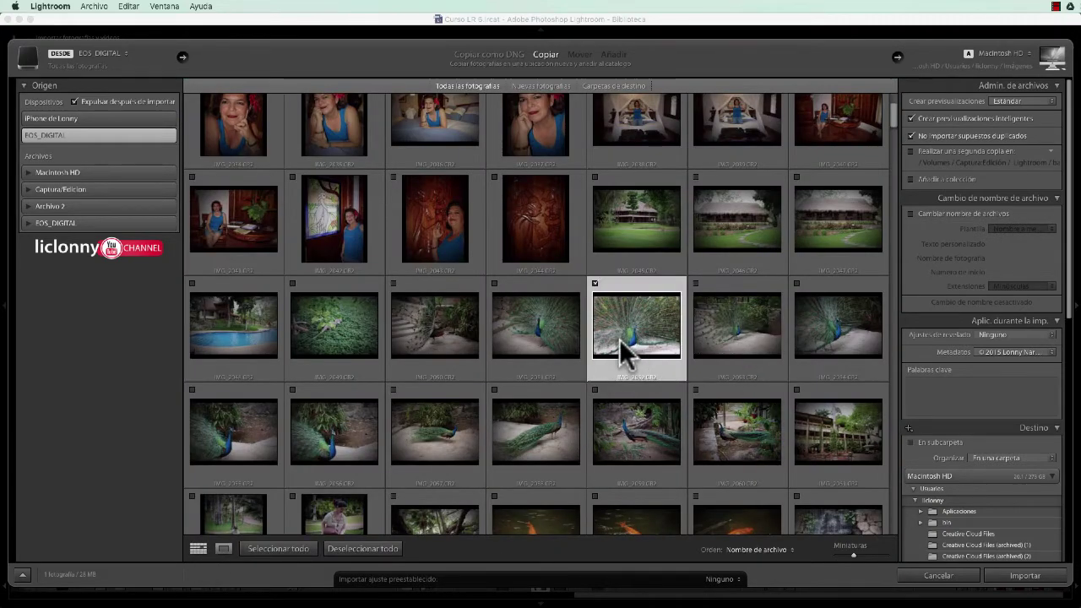
pyautogui.moveTo(635, 326)
pyautogui.click(1057, 535)
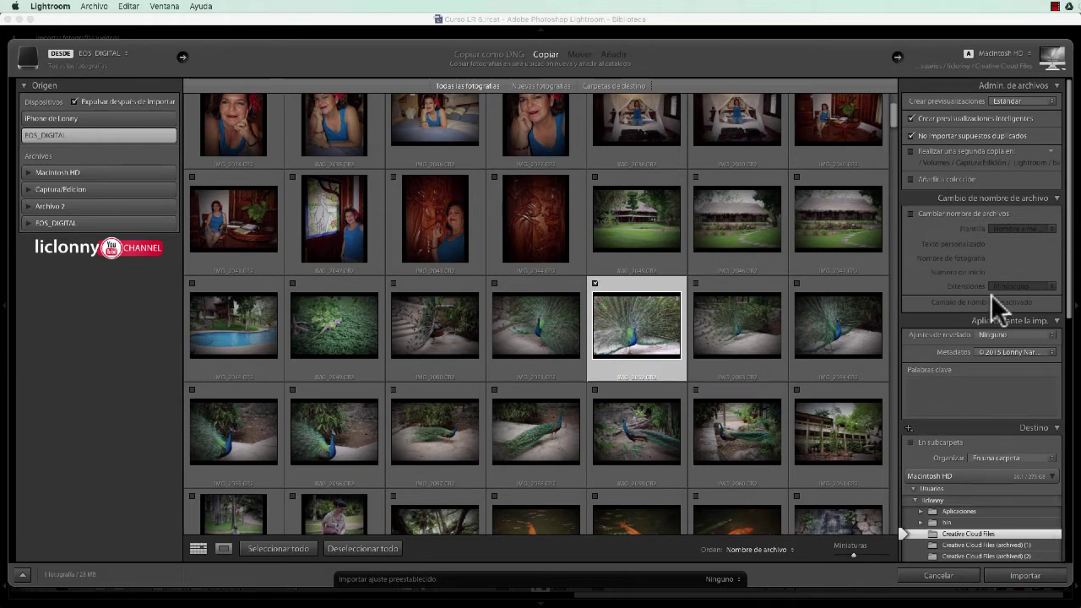
pyautogui.click(1057, 427)
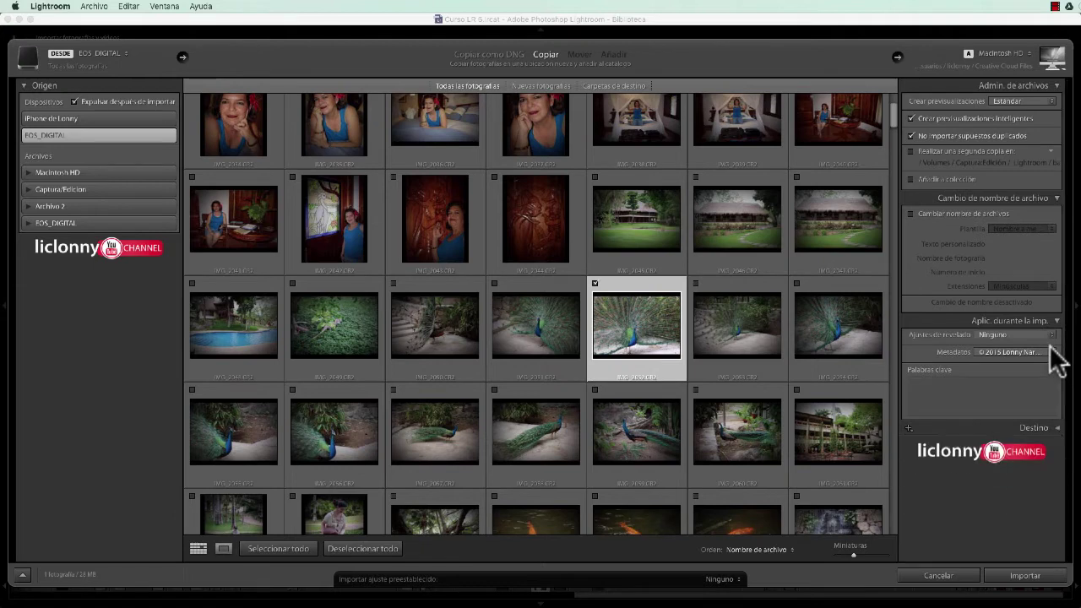
pyautogui.click(1055, 321)
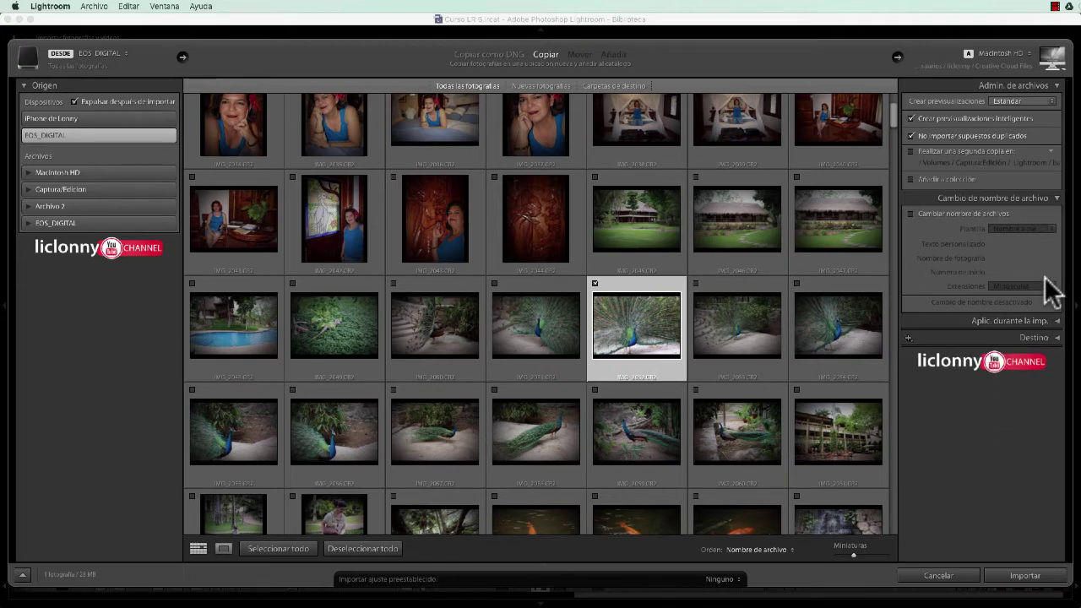
pyautogui.click(1054, 199)
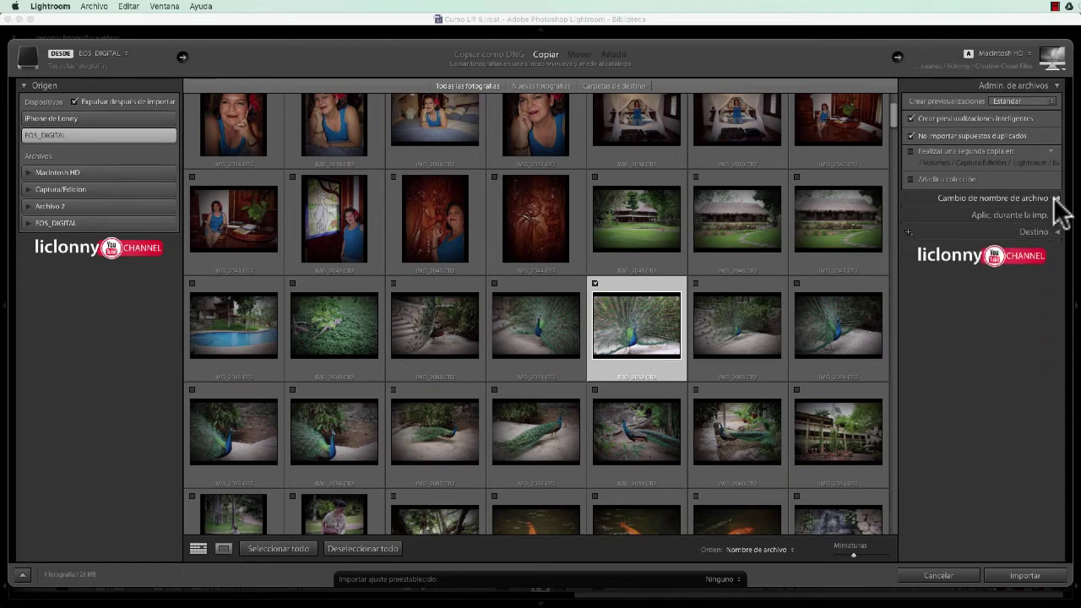
pyautogui.click(1055, 87)
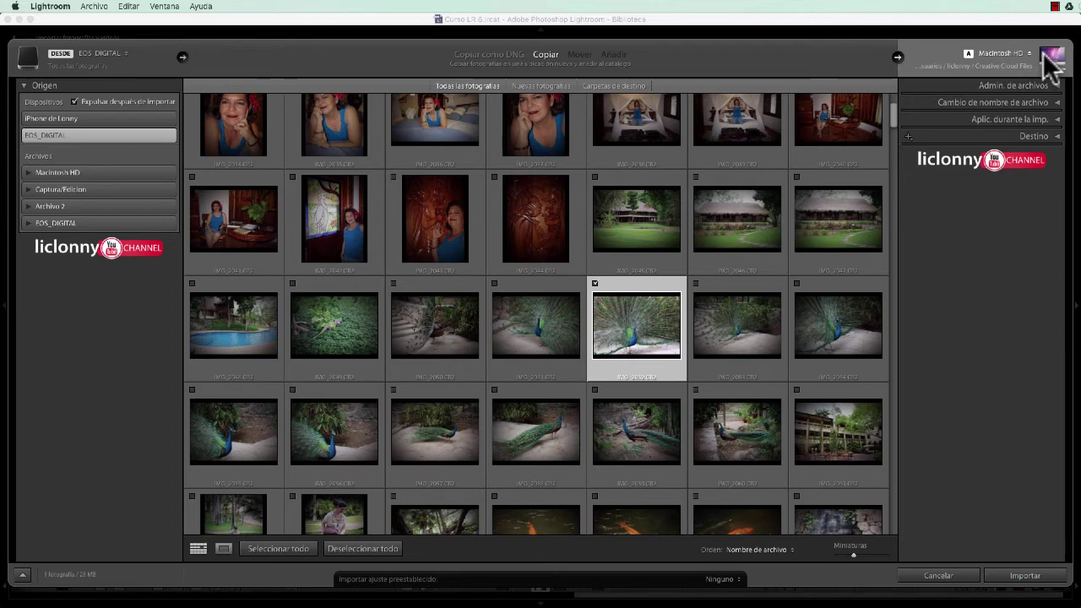
# - Choose Otro destino and open Captura/Edicion's Lightroom 4 folder in the chooser
pyautogui.click(1030, 55)
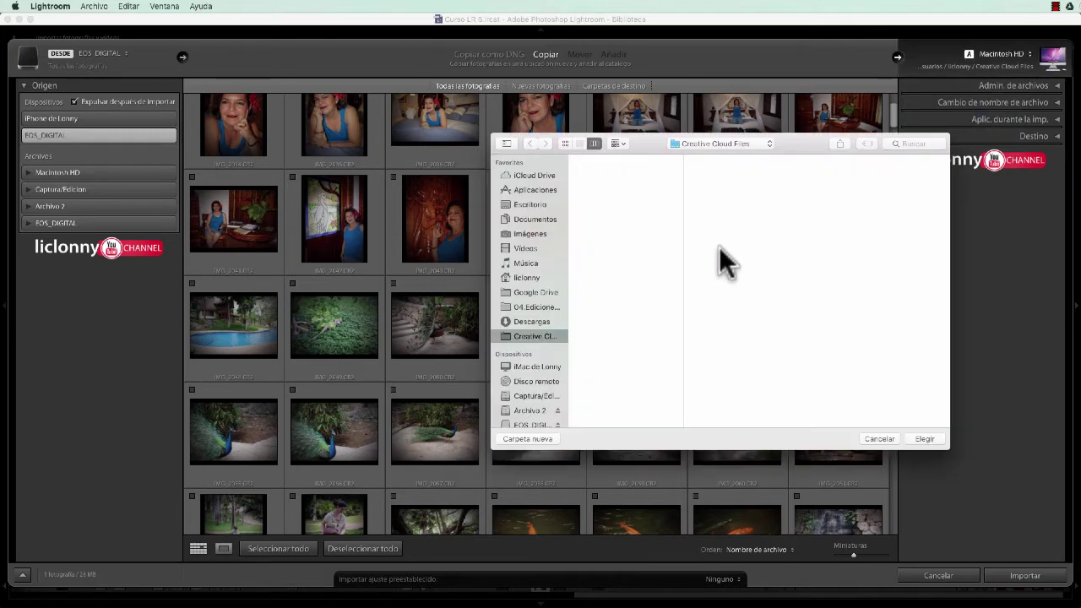
pyautogui.scroll(-2, 524, 260)
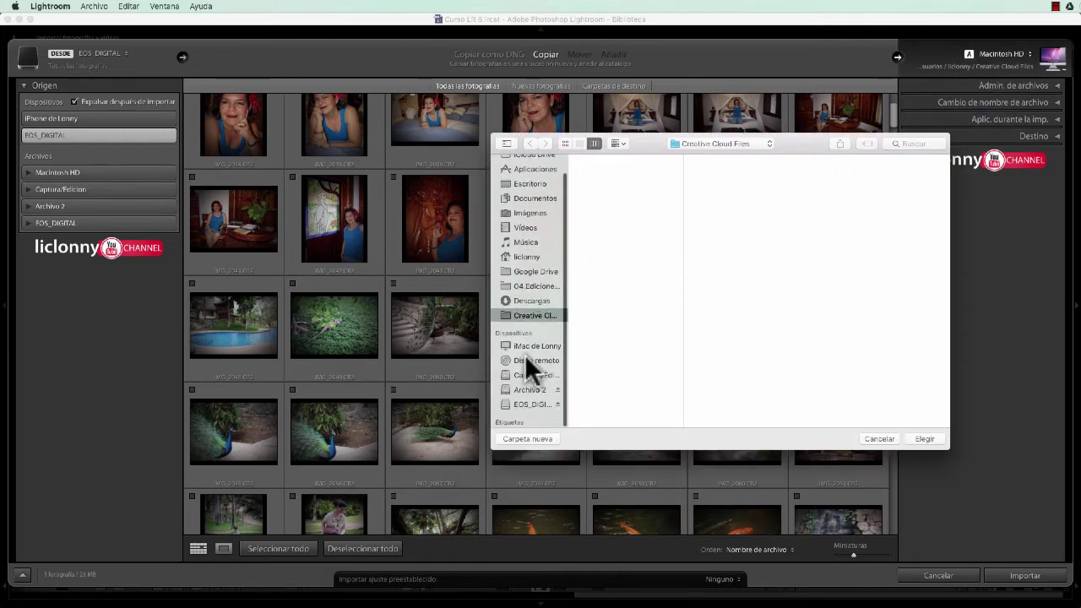
pyautogui.click(527, 374)
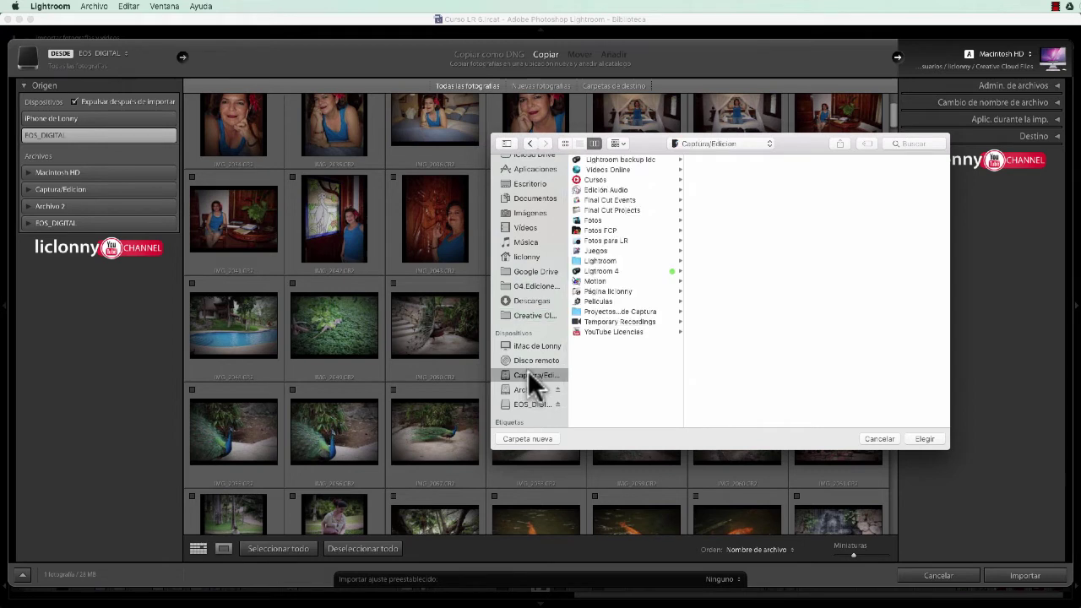
pyautogui.click(657, 271)
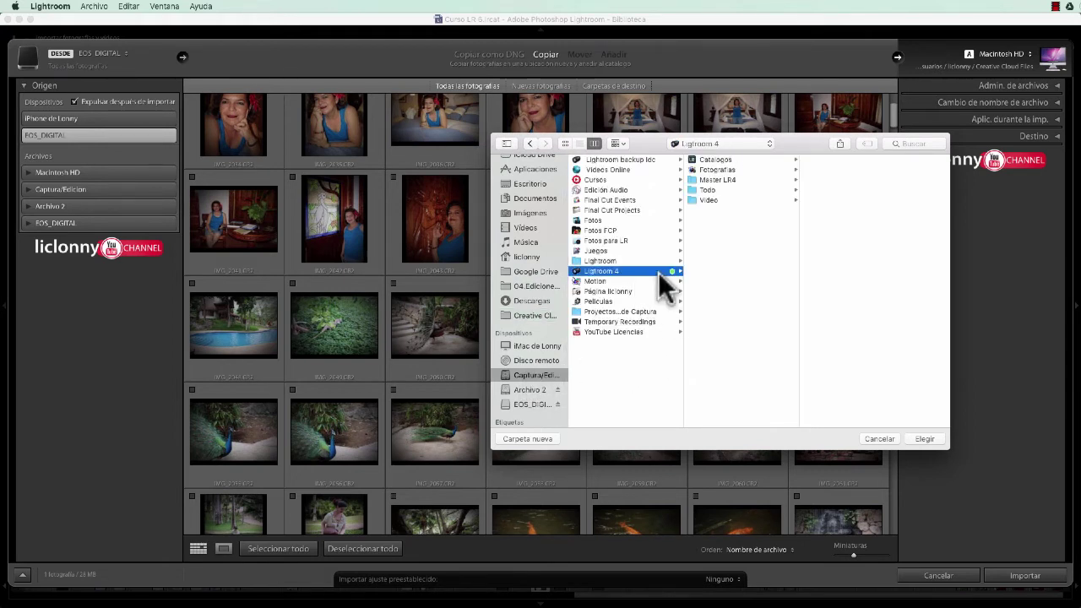
# - Browse into Fotografias › RAW › 2016 › Mayo and scroll through its DNG files
pyautogui.click(723, 169)
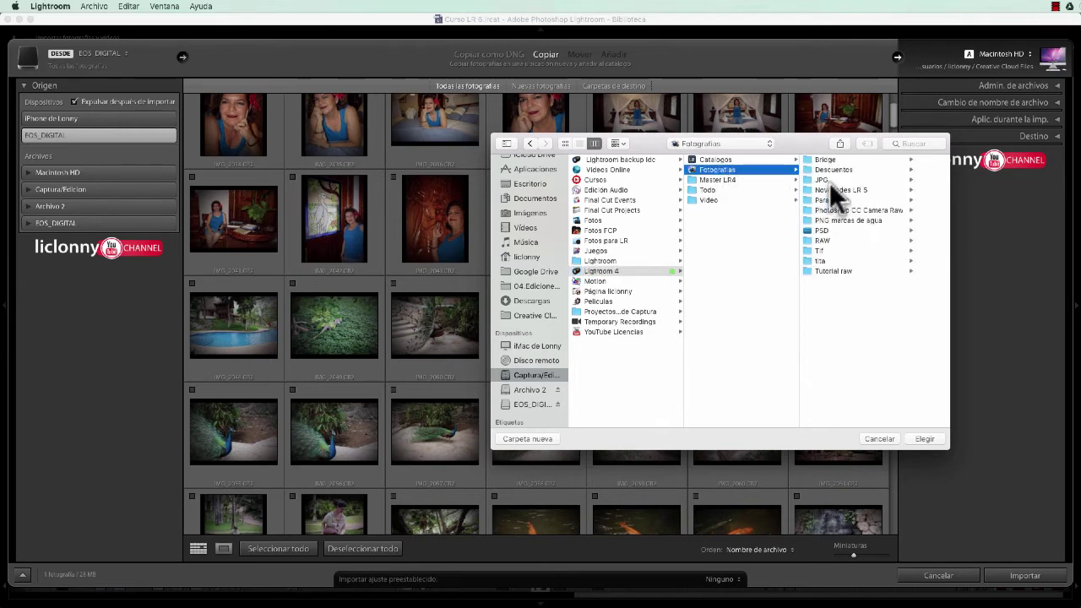
pyautogui.click(824, 240)
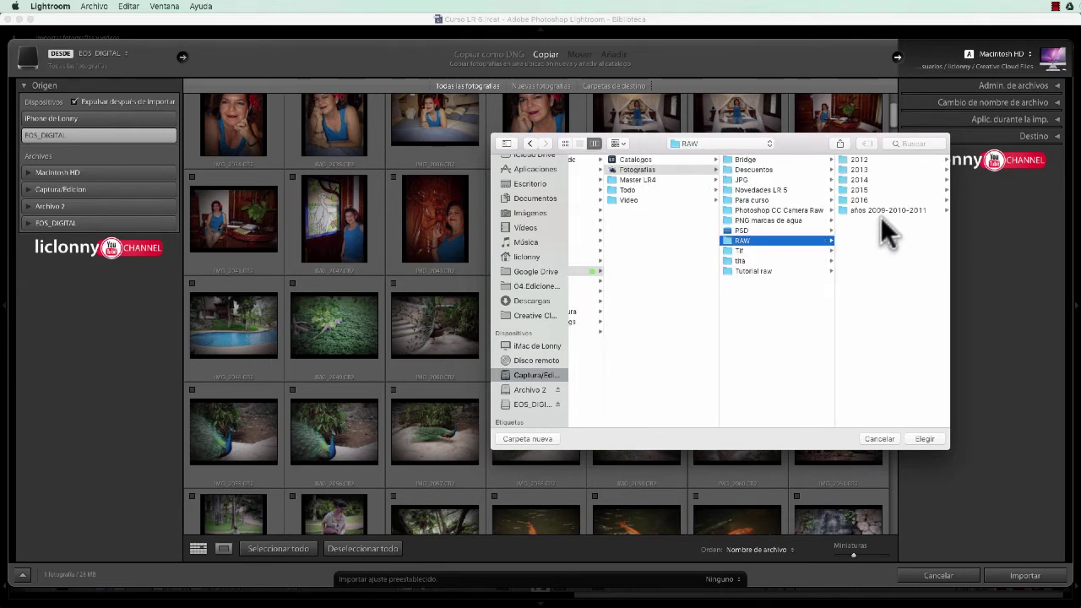
pyautogui.click(860, 200)
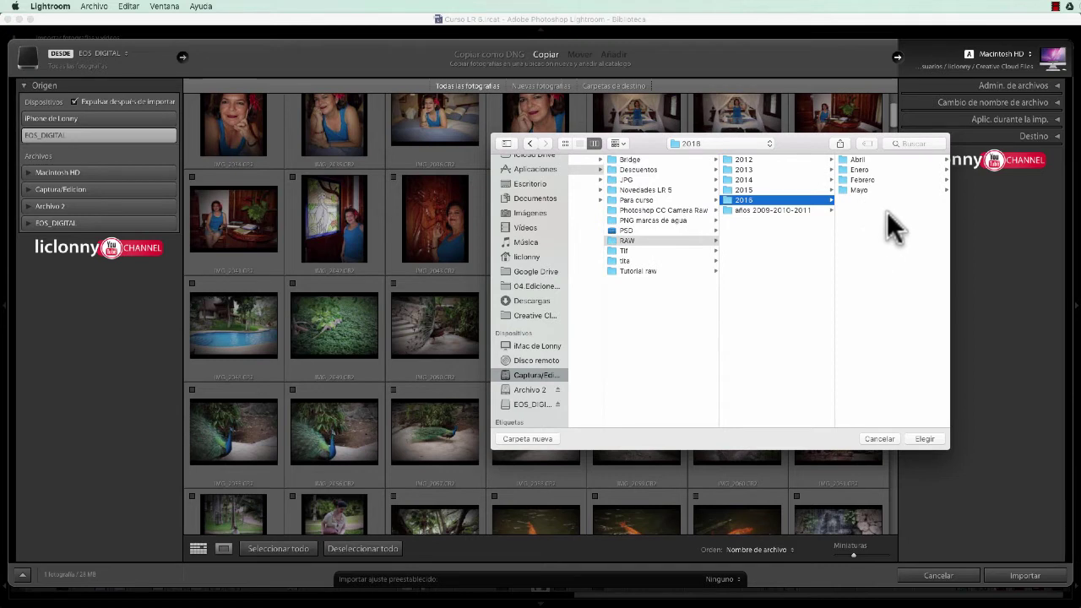
pyautogui.click(861, 190)
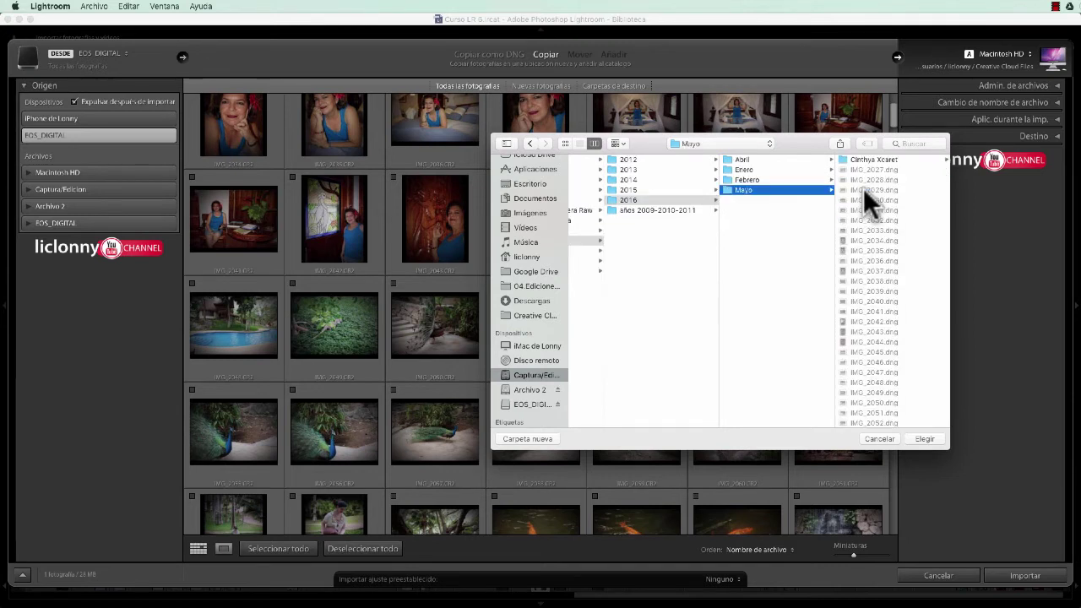
pyautogui.scroll(-5, 863, 207)
pyautogui.scroll(-5, 863, 207)
pyautogui.scroll(-5, 863, 207)
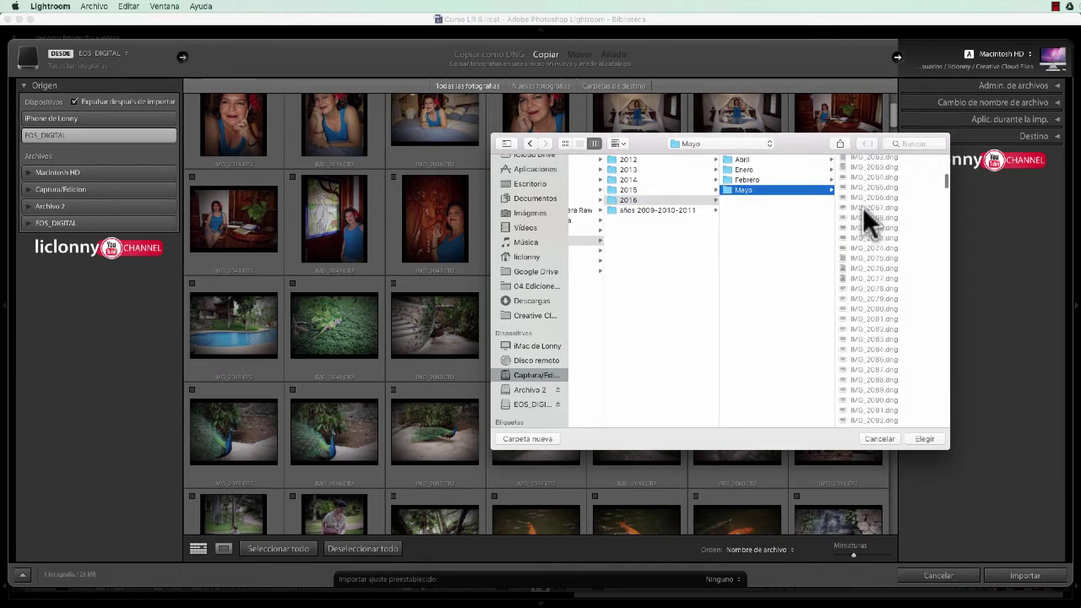
pyautogui.scroll(-5, 862, 207)
pyautogui.scroll(-5, 862, 206)
pyautogui.scroll(-5, 862, 207)
pyautogui.scroll(-5, 863, 207)
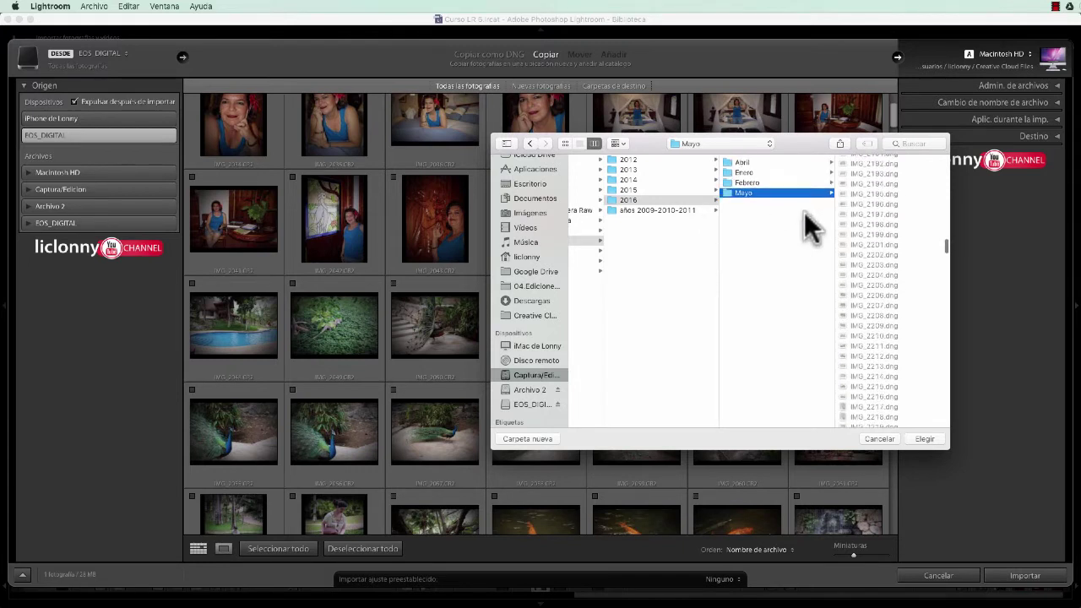
# - Create a new folder named 'Pavo Real' inside the Mayo folder
pyautogui.click(534, 439)
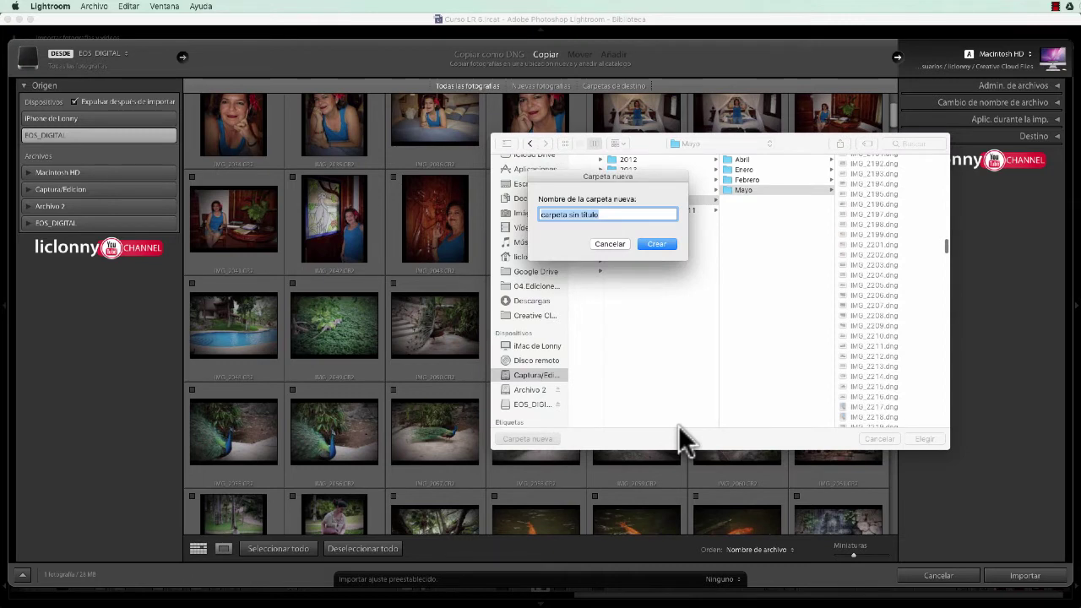
pyautogui.write('Pavo ')
pyautogui.write('Real')
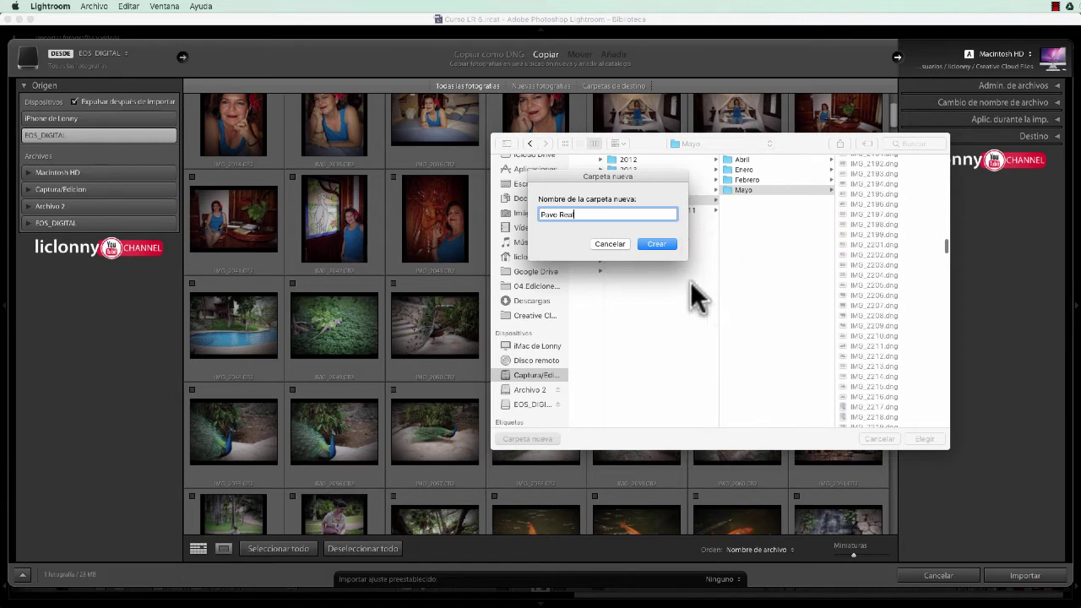
pyautogui.click(654, 247)
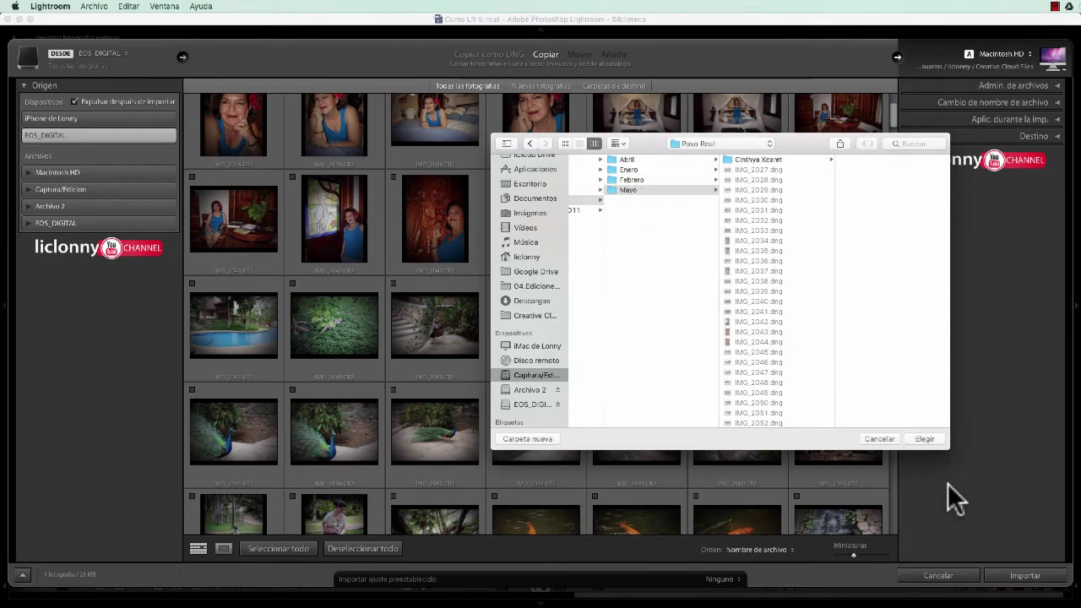
# - Confirm Mayo/Pavo Real as the import destination and re-expand Admin. de archivos
pyautogui.click(923, 439)
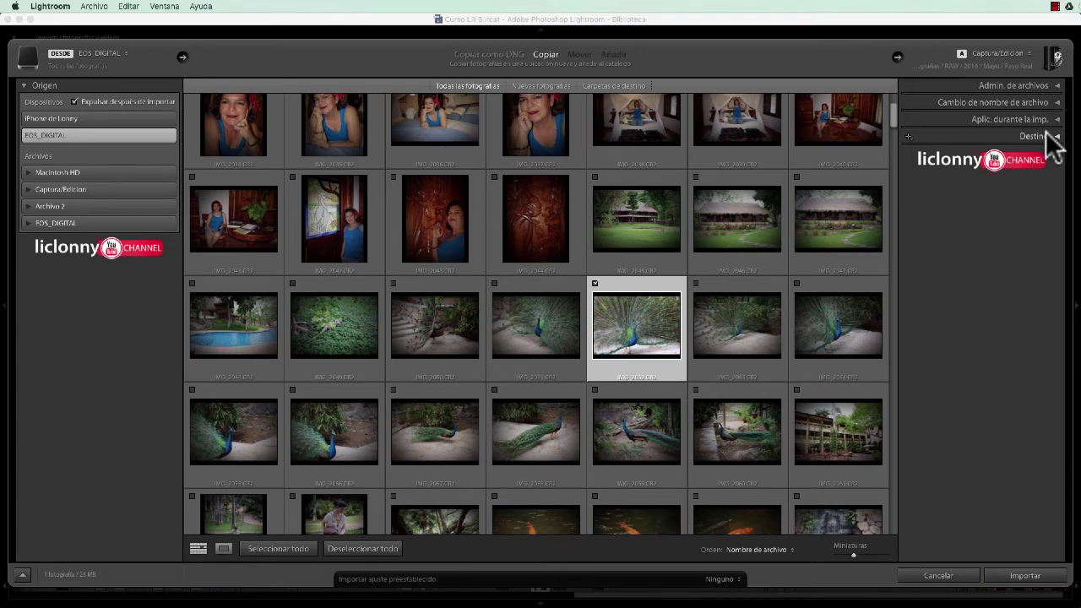
pyautogui.click(1057, 85)
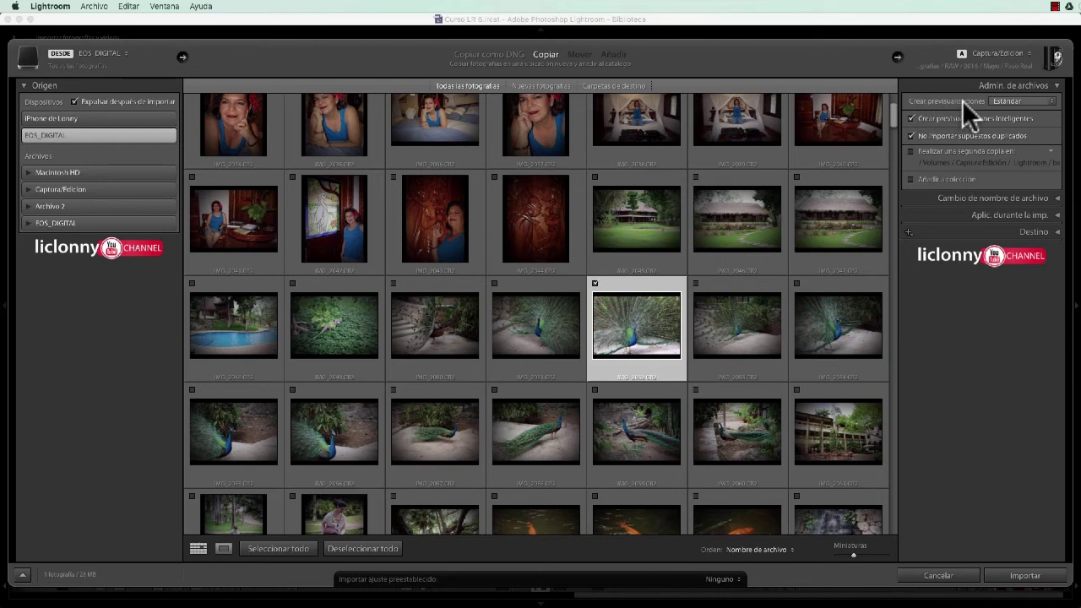
pyautogui.click(1025, 101)
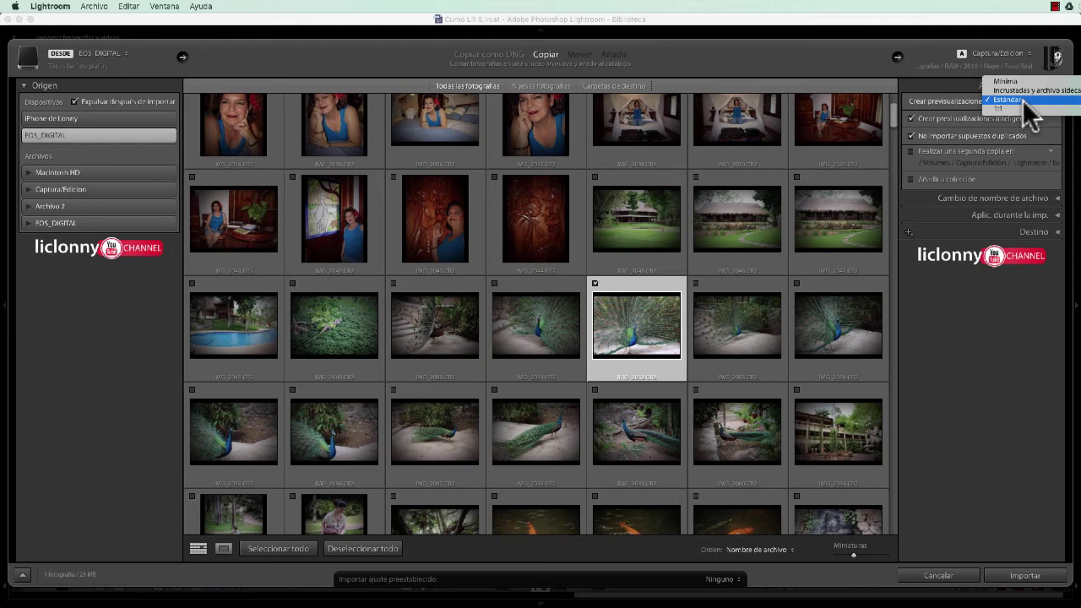
pyautogui.click(1023, 99)
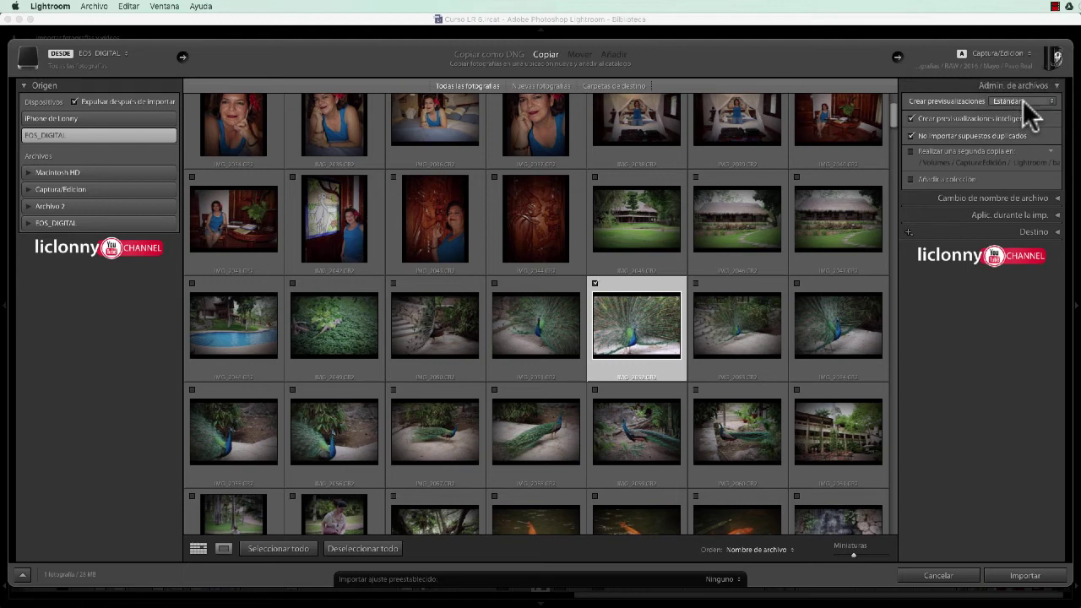
pyautogui.click(1056, 199)
pyautogui.click(1057, 197)
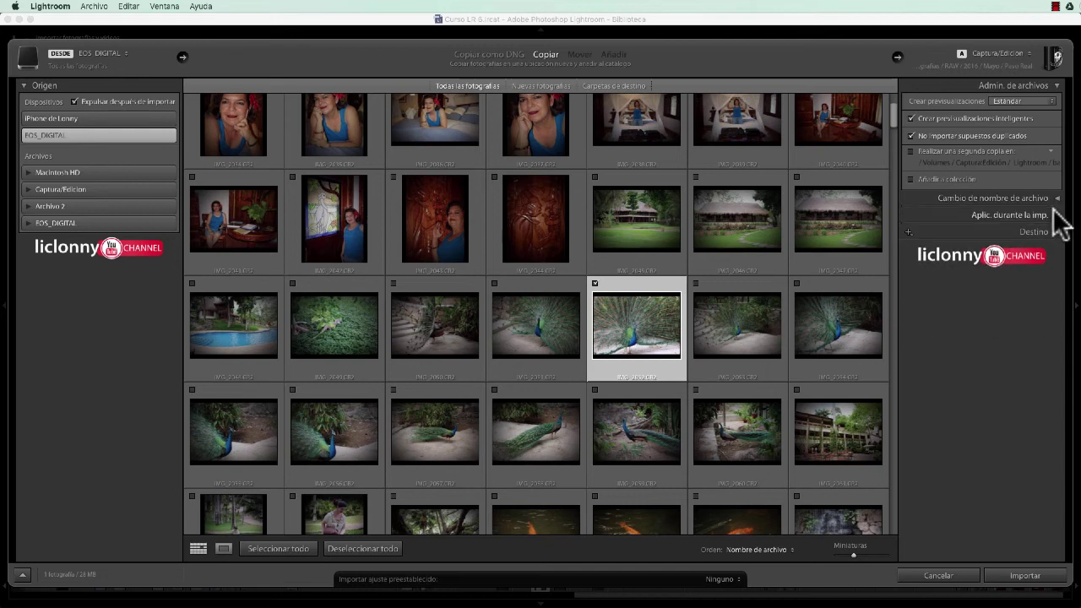
pyautogui.click(1057, 213)
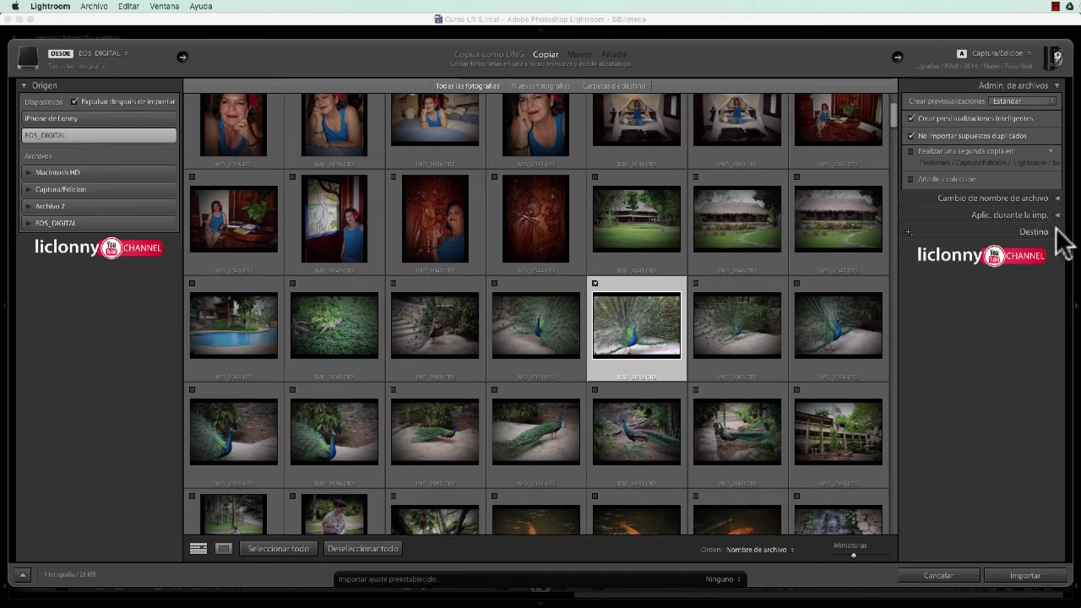
pyautogui.click(1056, 230)
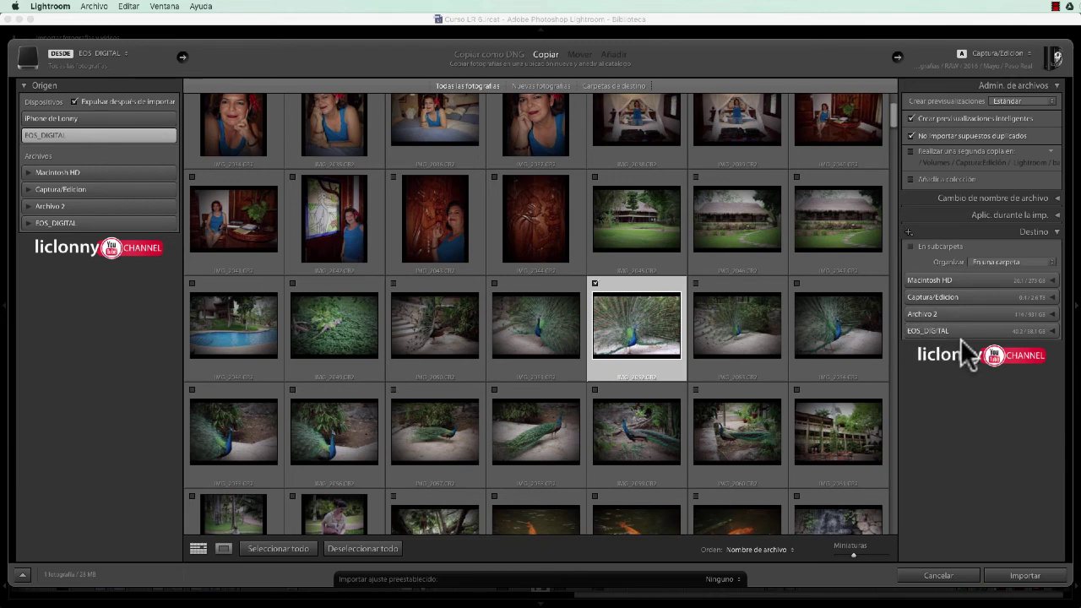
pyautogui.click(1057, 232)
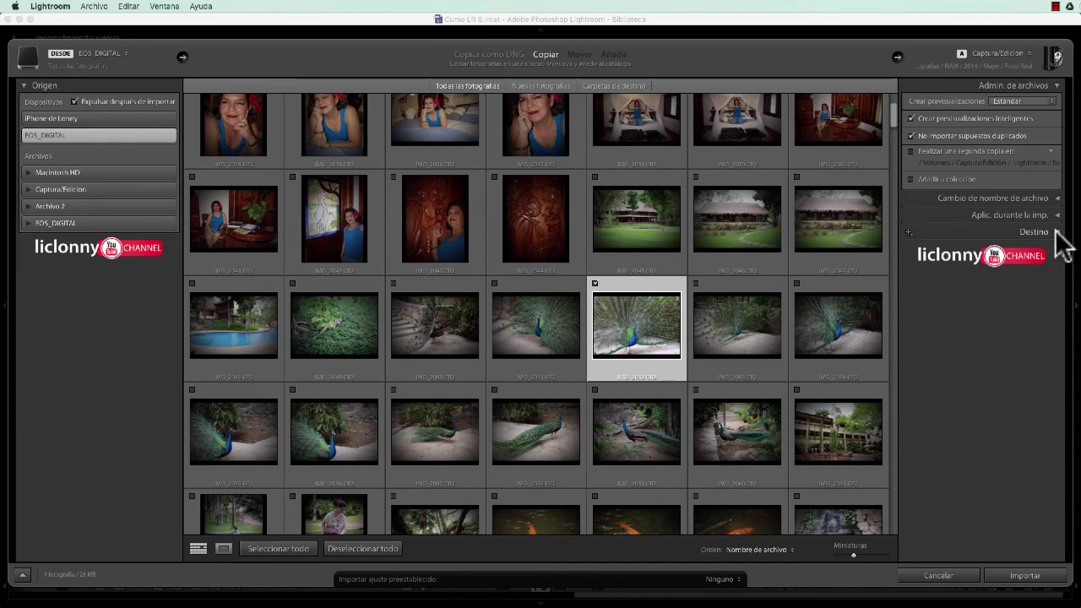